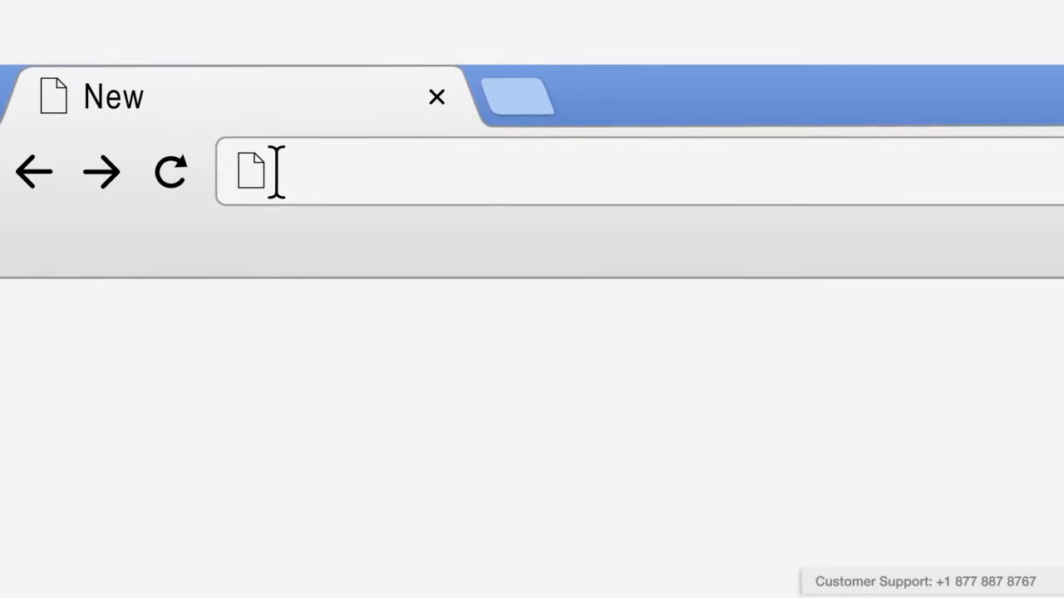
type("htt")
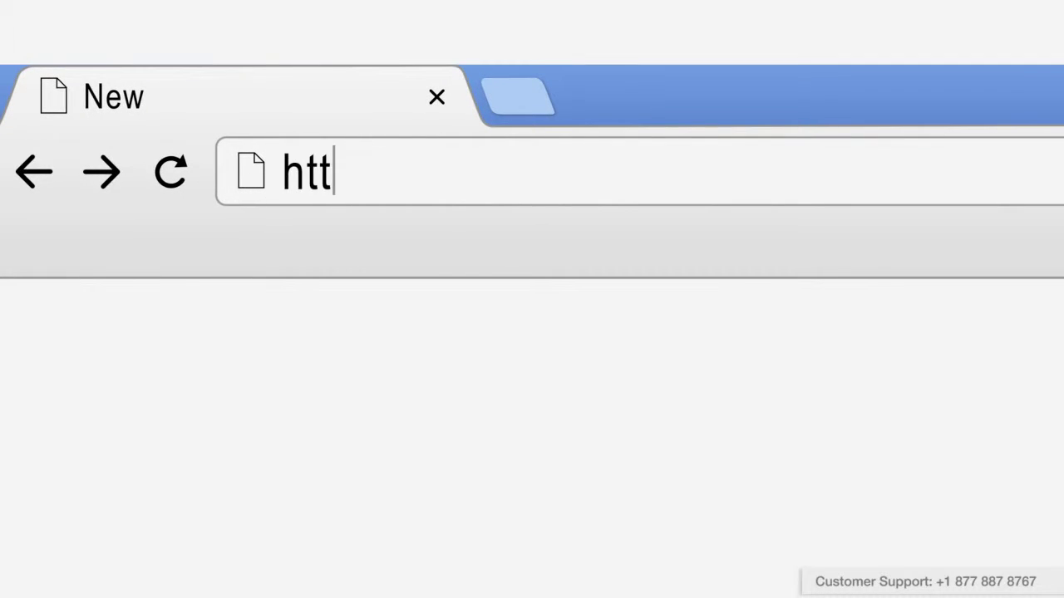
type("p://")
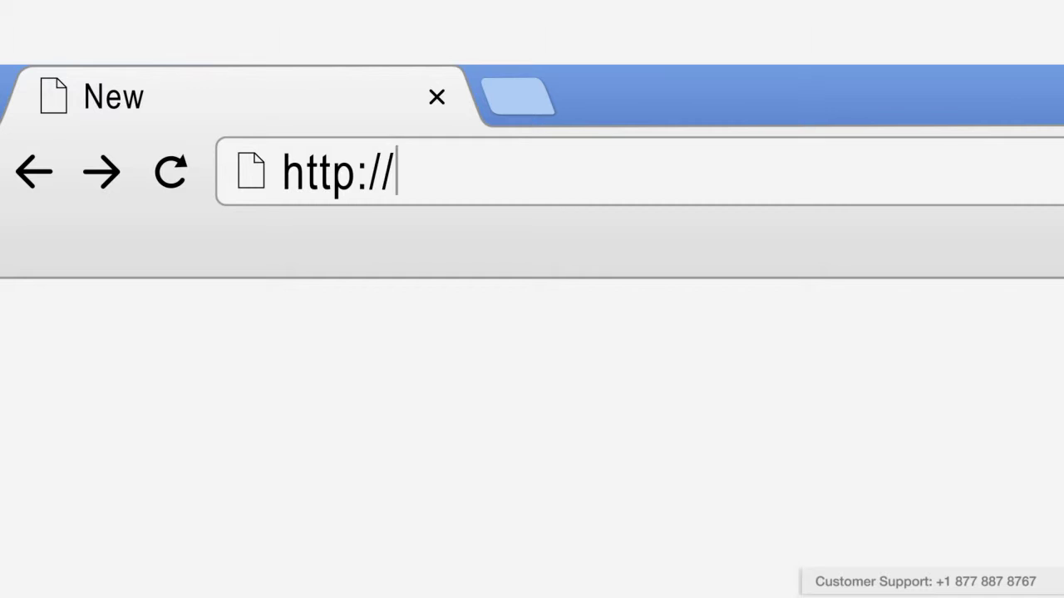
type("istore.hologic.com")
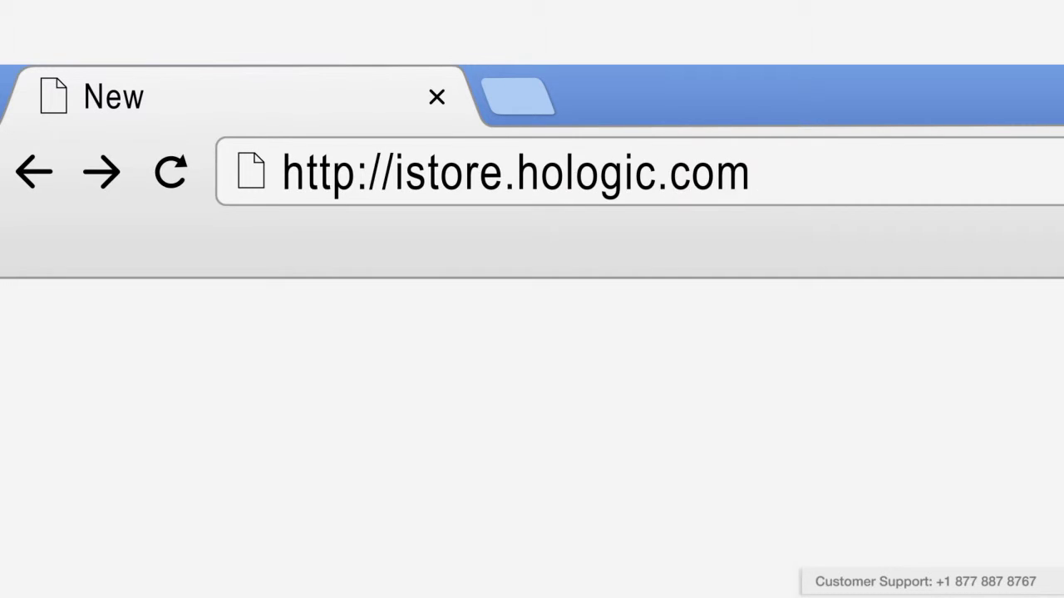
key("Return")
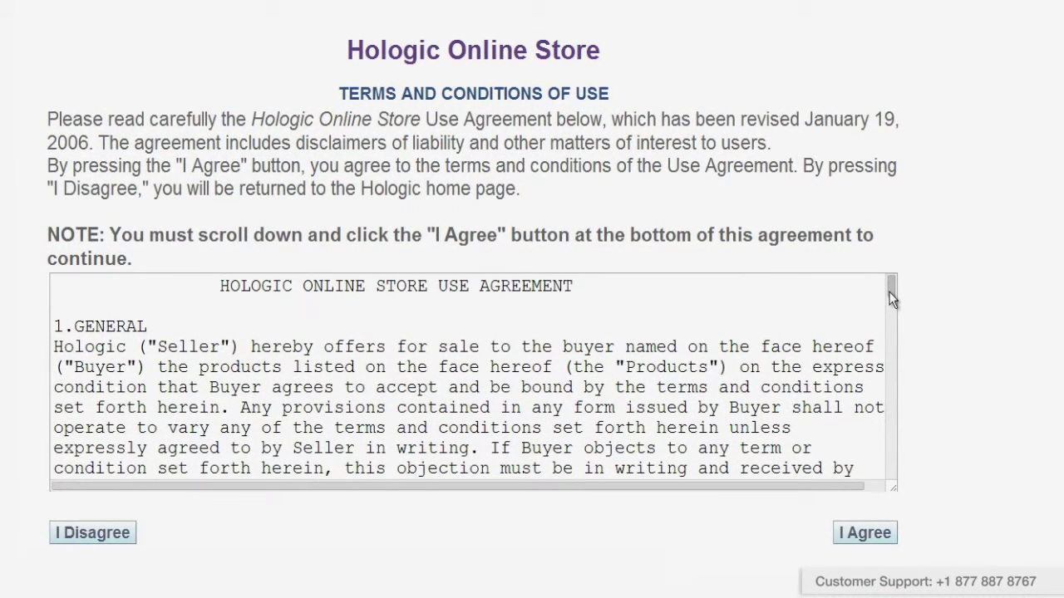
Scroll through the terms and conditions and accept them with I Agree.
left_click_drag(888, 295, 886, 380)
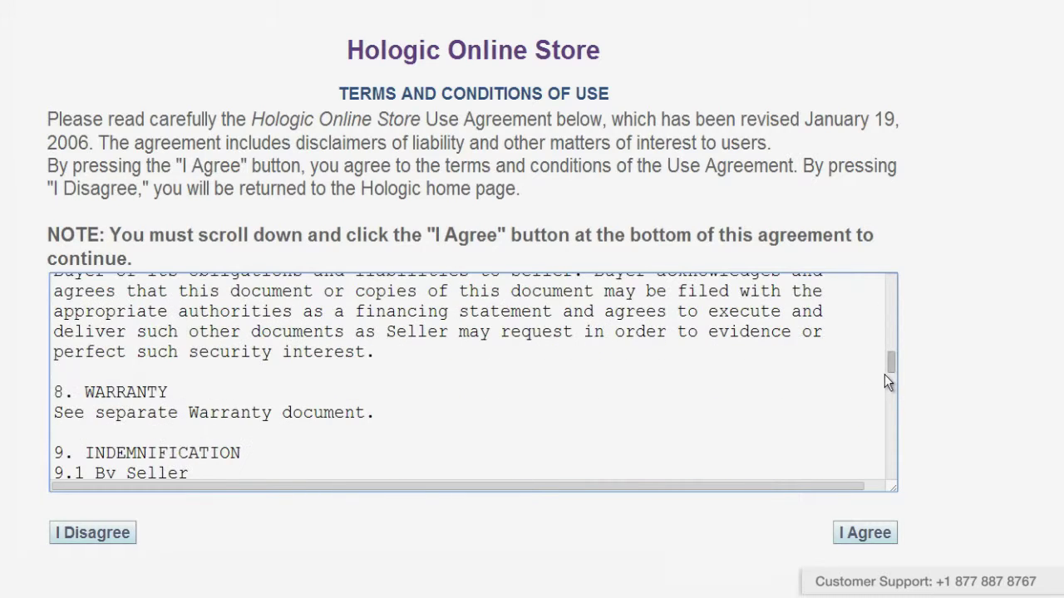
left_click(840, 539)
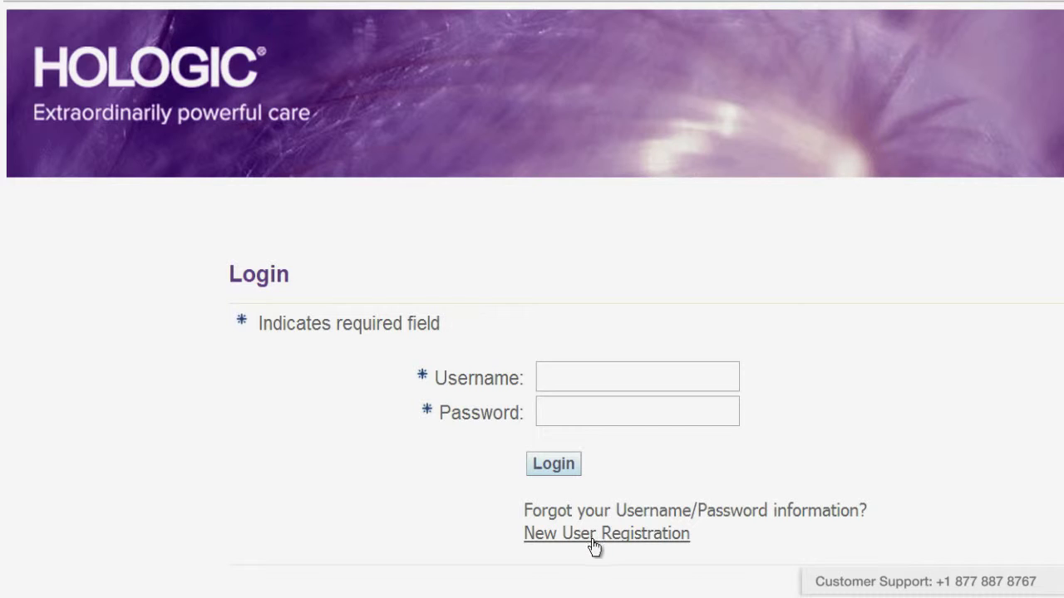
Log in with the account username and password.
left_click(674, 376)
type("amico")
key("Tab")
type("•••••••••••")
left_click(561, 470)
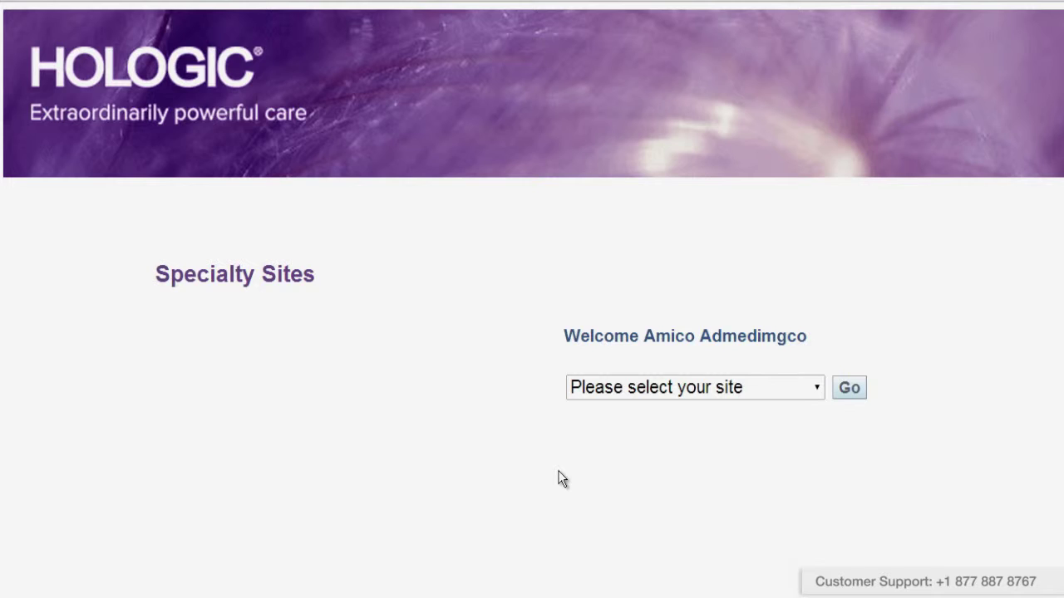
Switch to the Diagnostic Products specialty site.
left_click(656, 392)
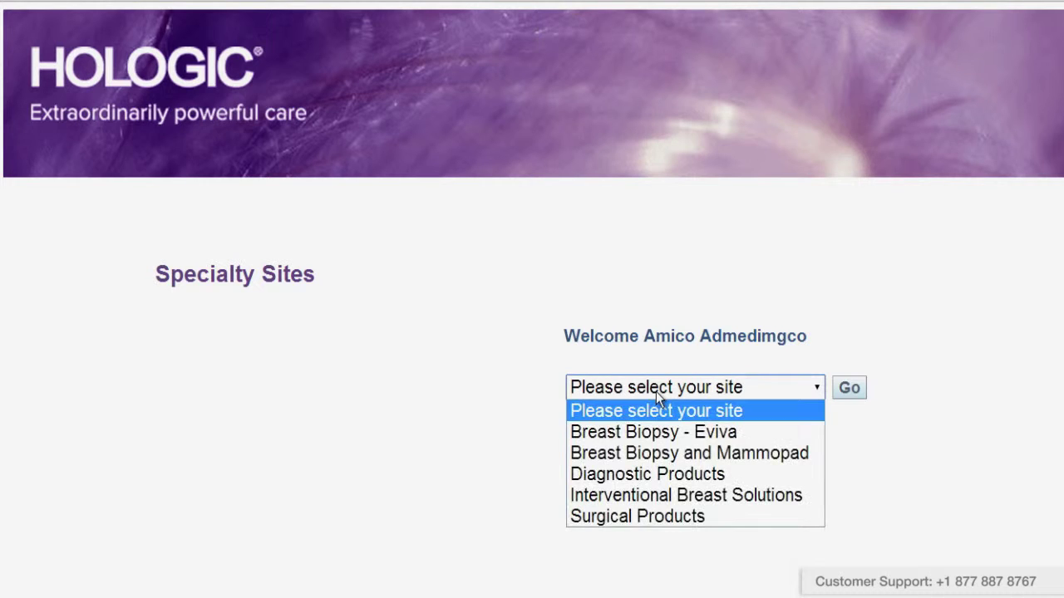
left_click(637, 475)
left_click(854, 397)
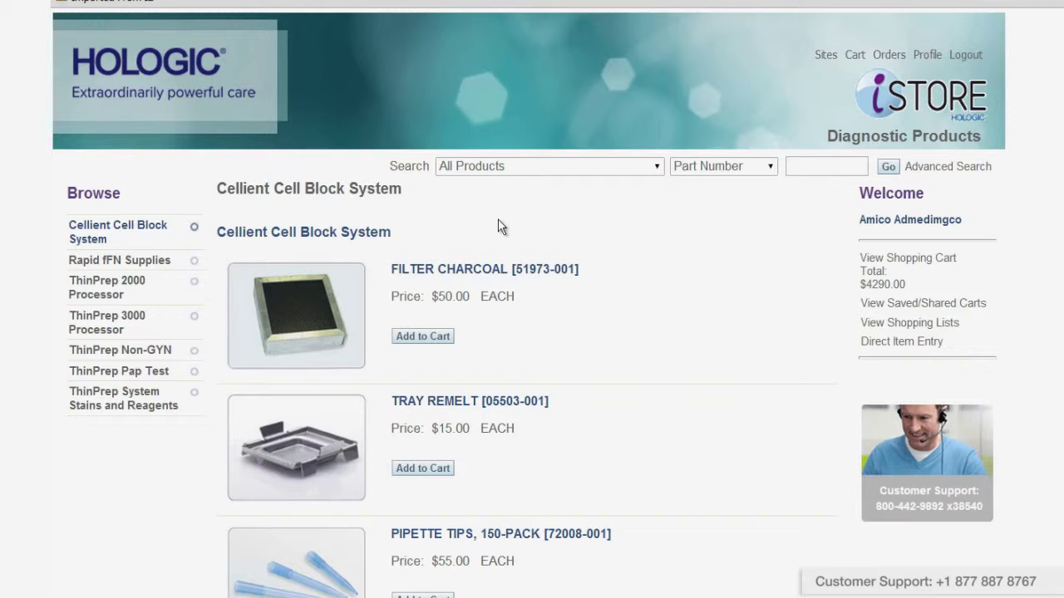
Open the PRINTER TLIIQ BOXED [01025] product page from the Rapid fFN Supplies category.
left_click(157, 261)
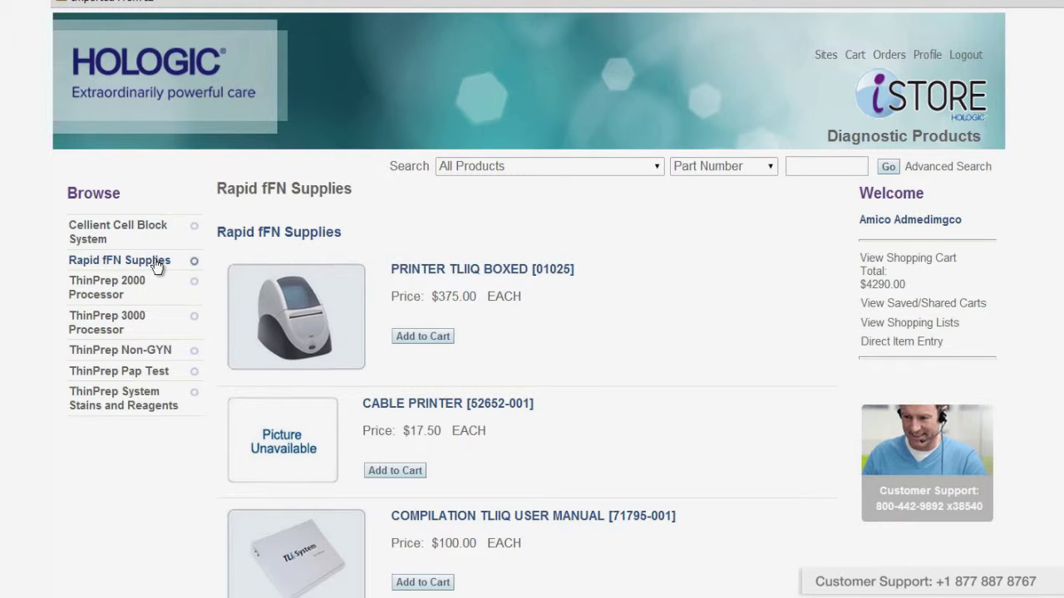
left_click(409, 270)
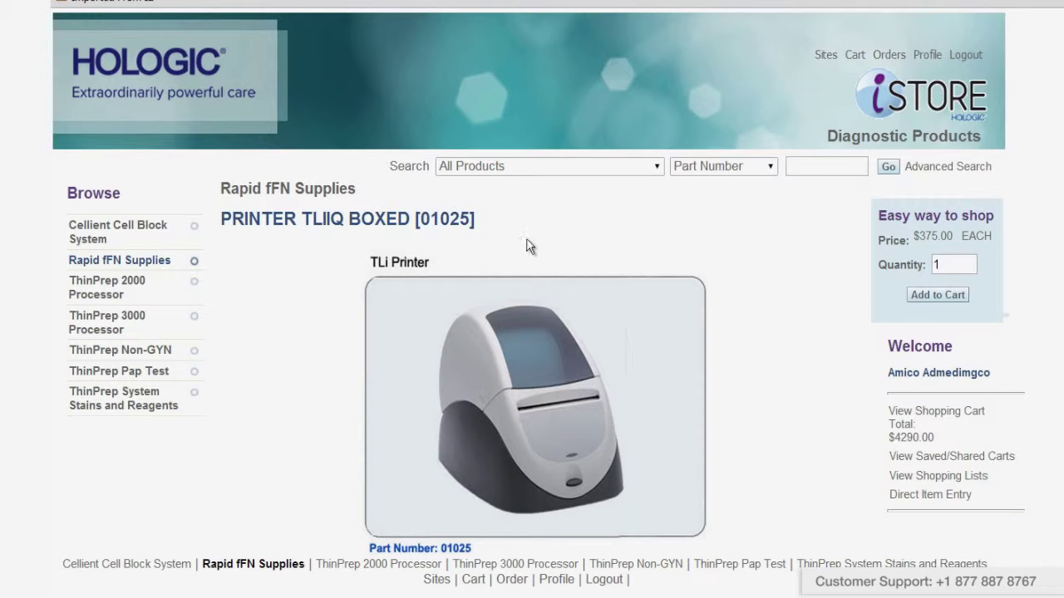
left_click(825, 166)
Search for 'printer' and review the All Products category and Part Number field options.
type("printer")
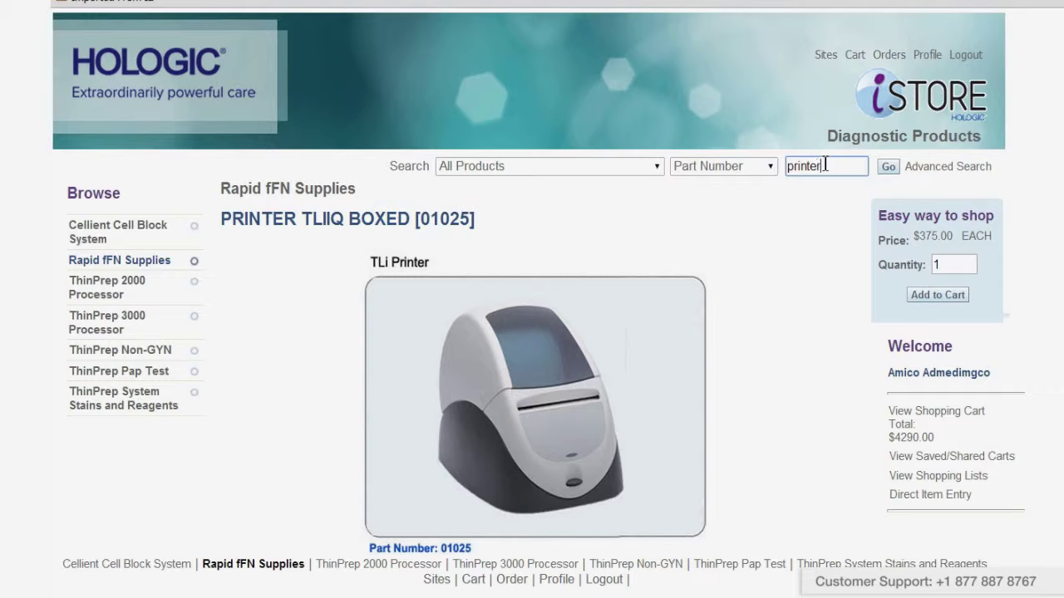
left_click(889, 169)
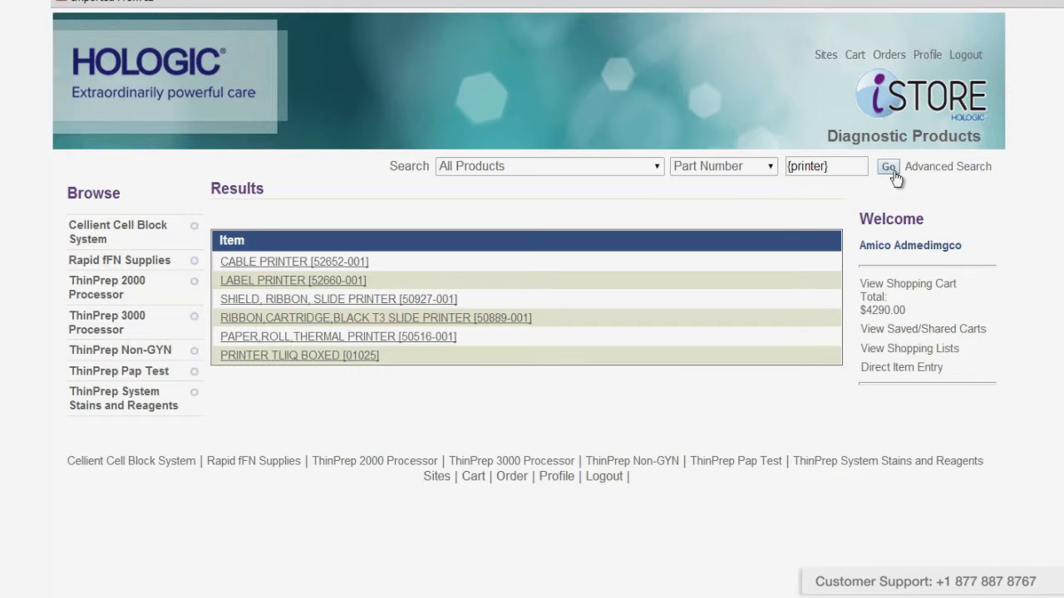
left_click(653, 166)
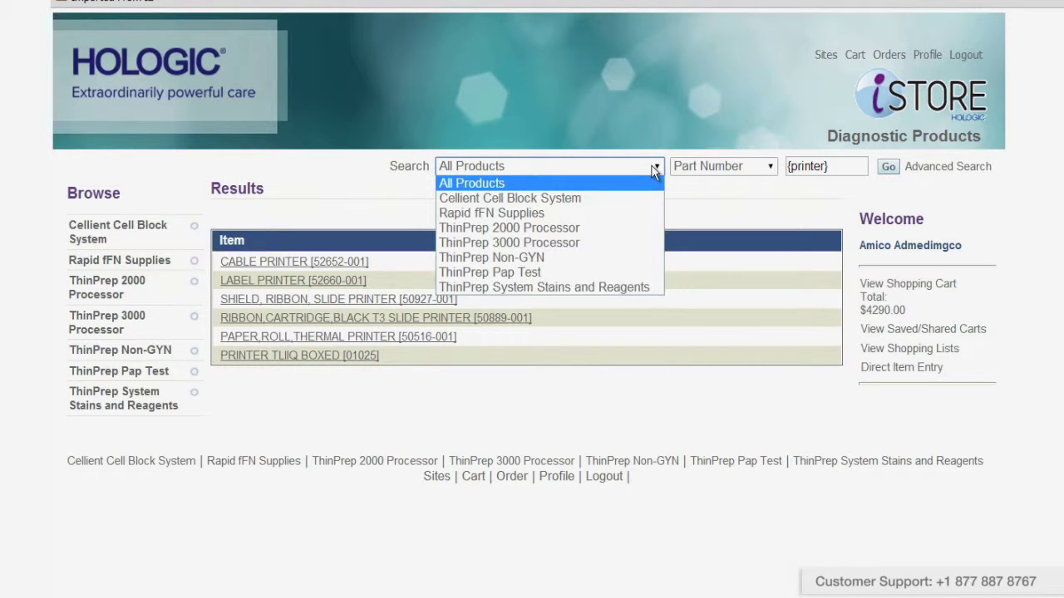
left_click(707, 166)
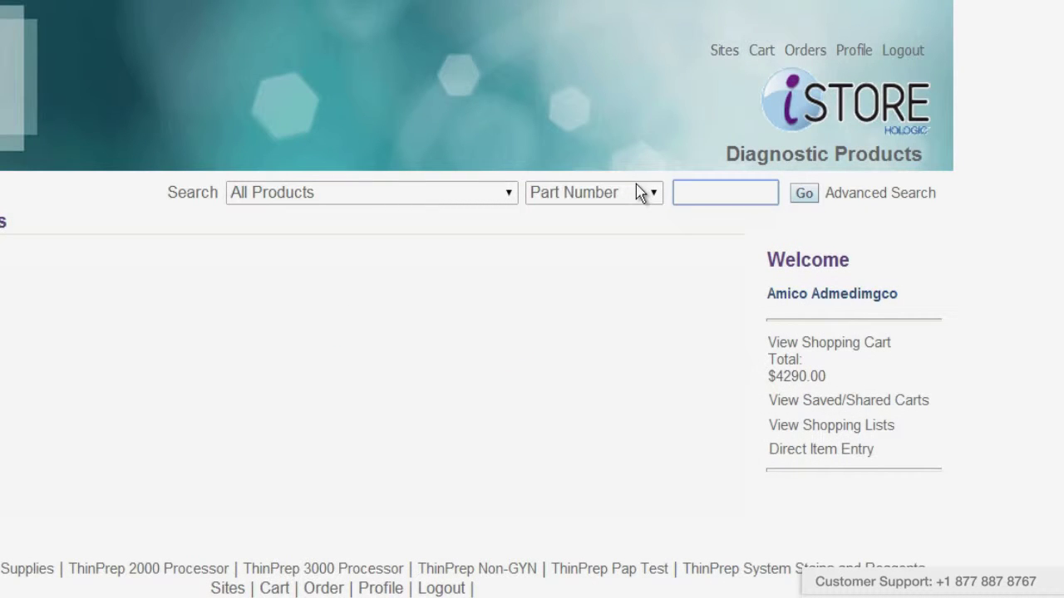
Search '%cassette%' by part number and keyword, then open the RAPID FFN 26 CASSETTE kit [01200].
type("%cassette%")
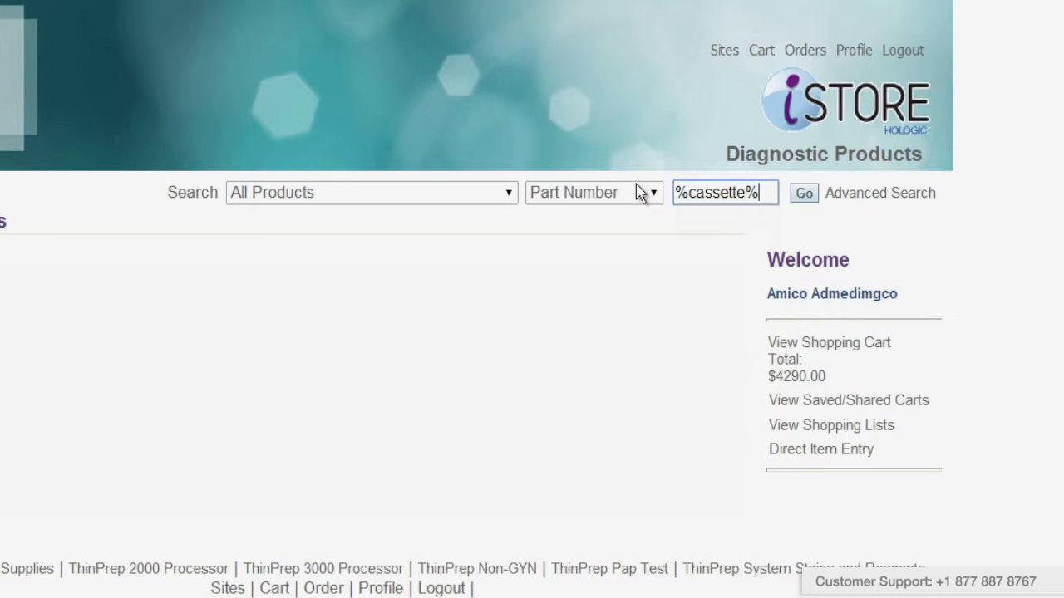
left_click(804, 194)
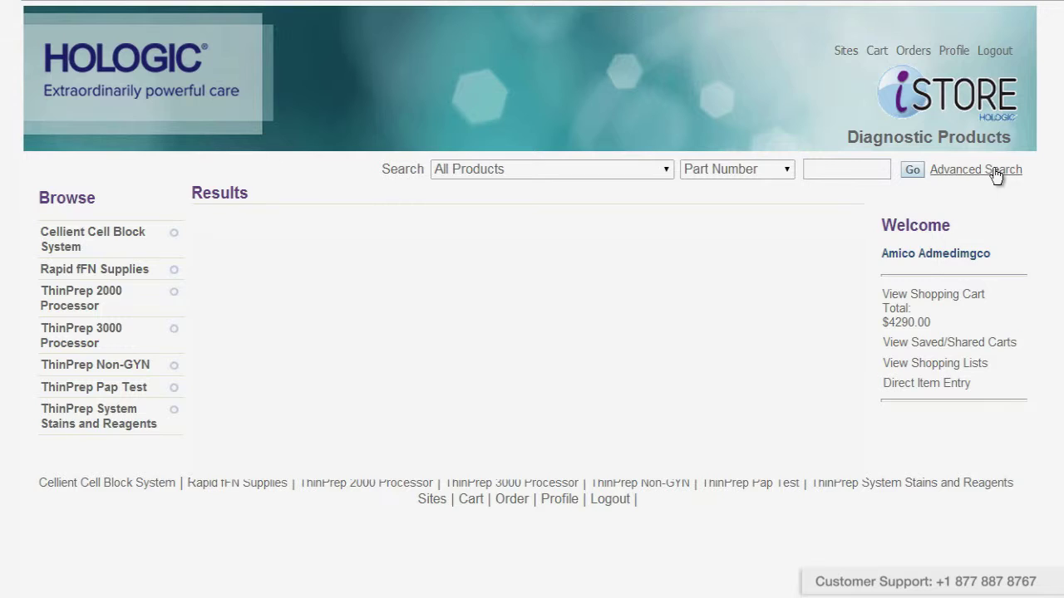
left_click(994, 170)
left_click(481, 295)
type("%cassette%")
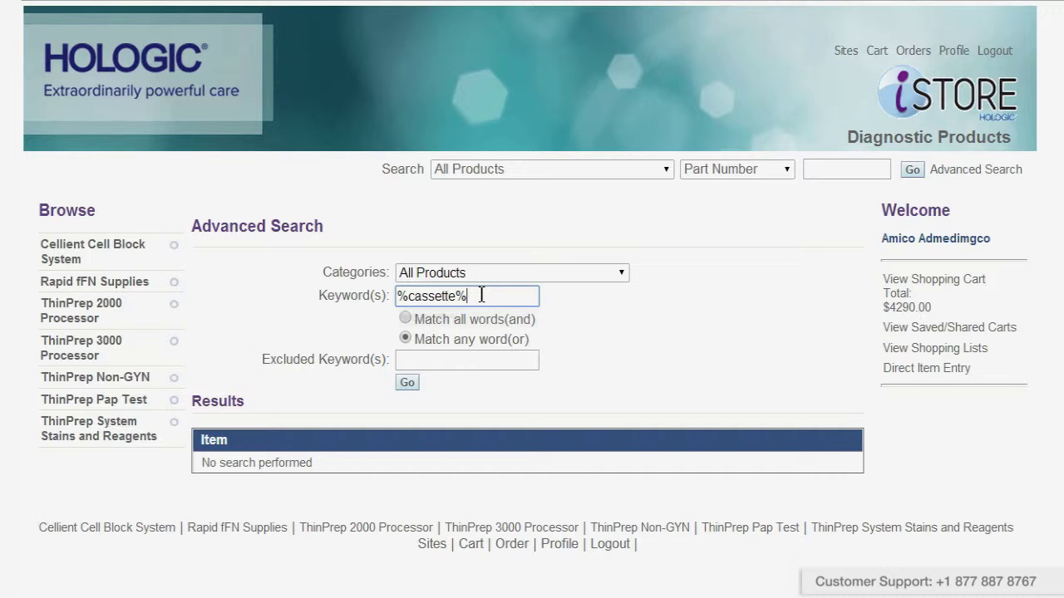
left_click(407, 384)
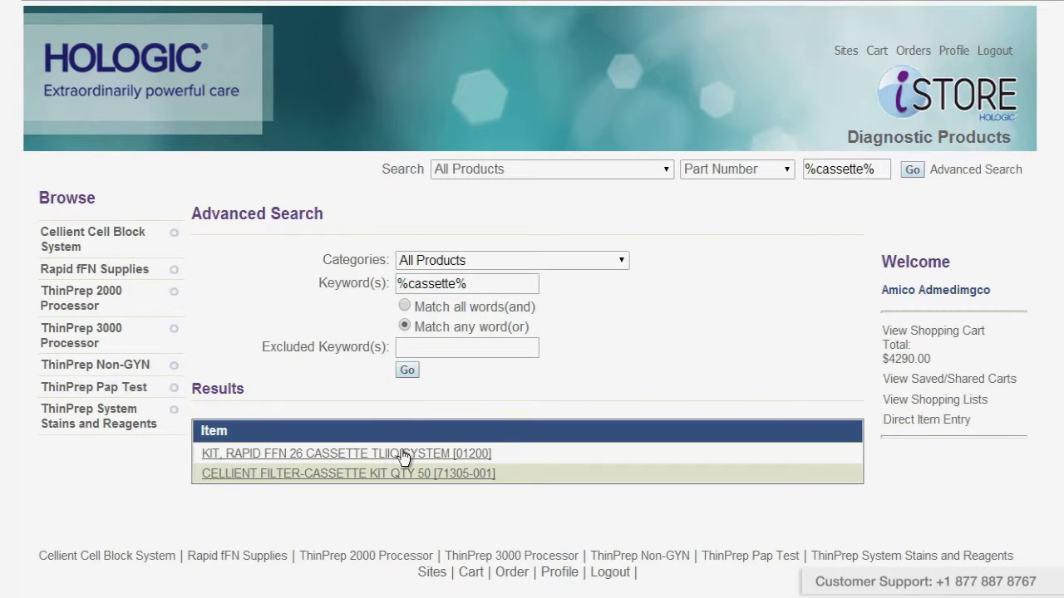
left_click(402, 453)
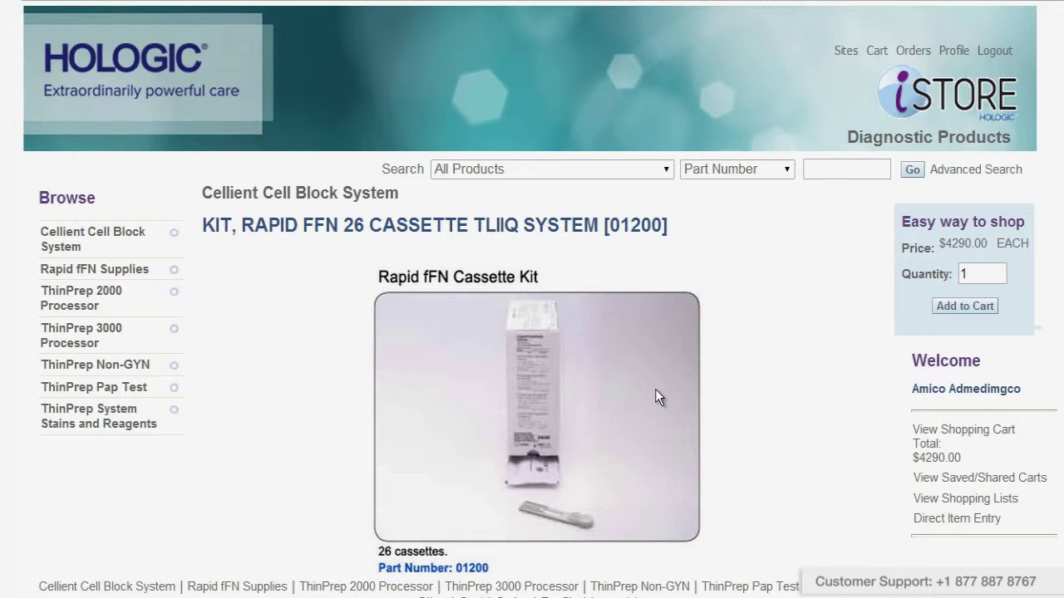
Add one KIT, RAPID FFN 26 CASSETTE TLIIQ SYSTEM to the cart, totalling $4290.00.
left_click(969, 307)
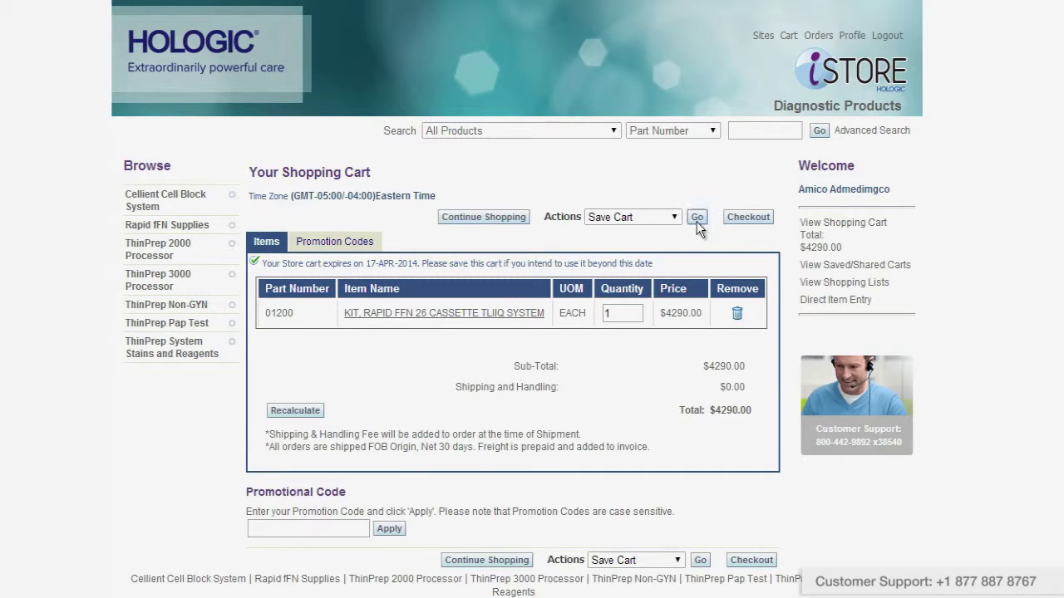
Save the cart as 'Cassette' and bring up the Saved Carts list.
left_click(698, 218)
left_click(431, 259)
type("Cassette")
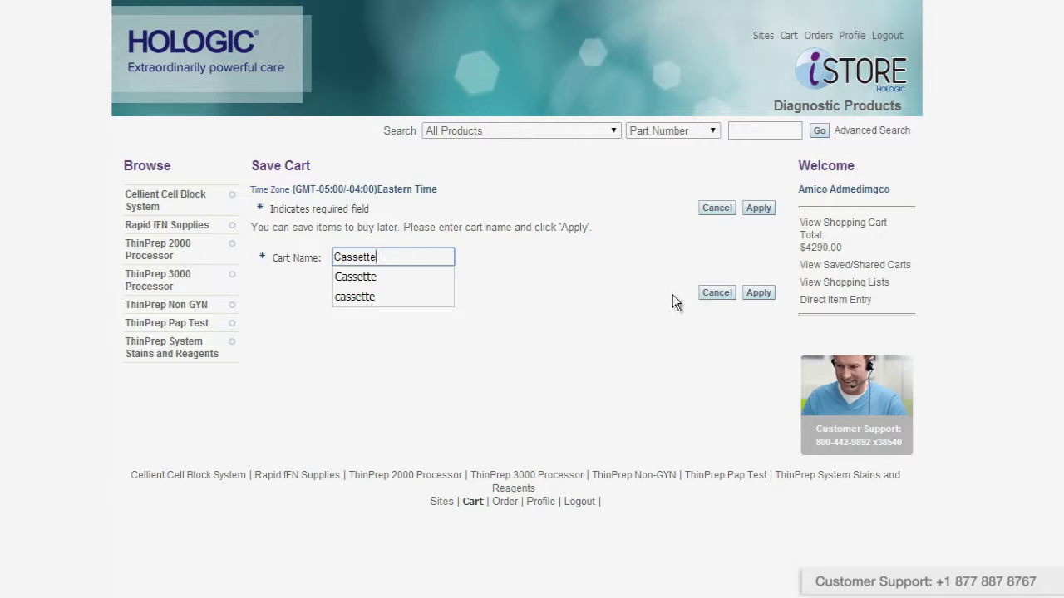
left_click(758, 293)
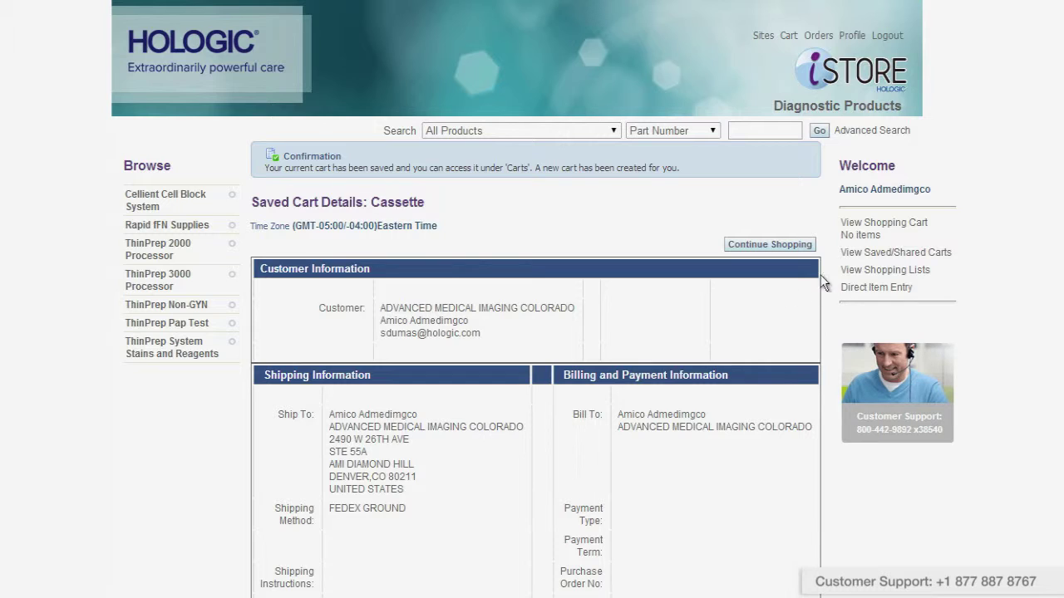
left_click(867, 256)
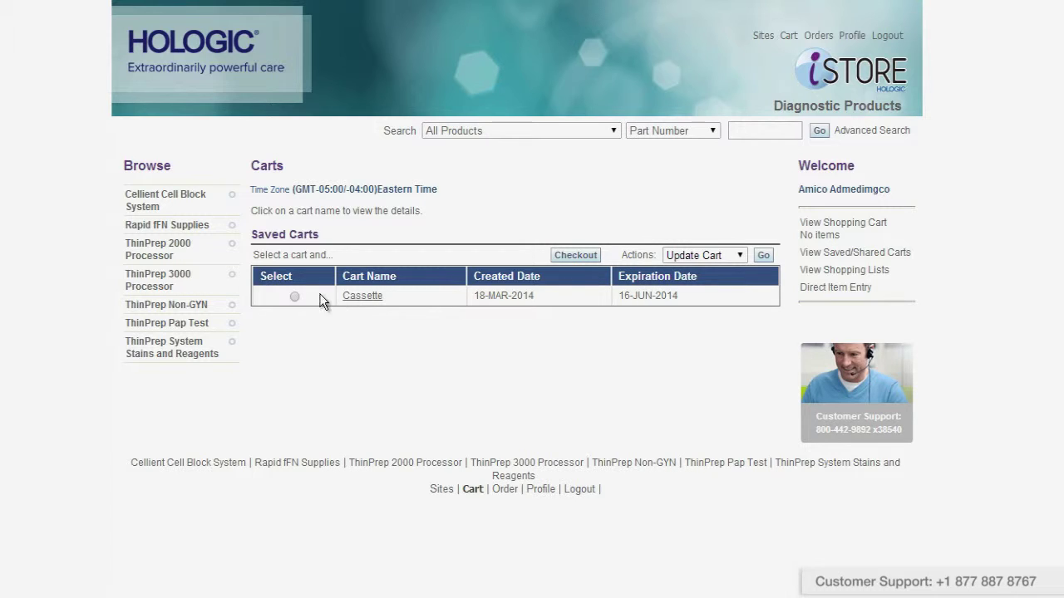
Select the saved Cassette cart and proceed to checkout.
left_click(295, 298)
left_click(576, 255)
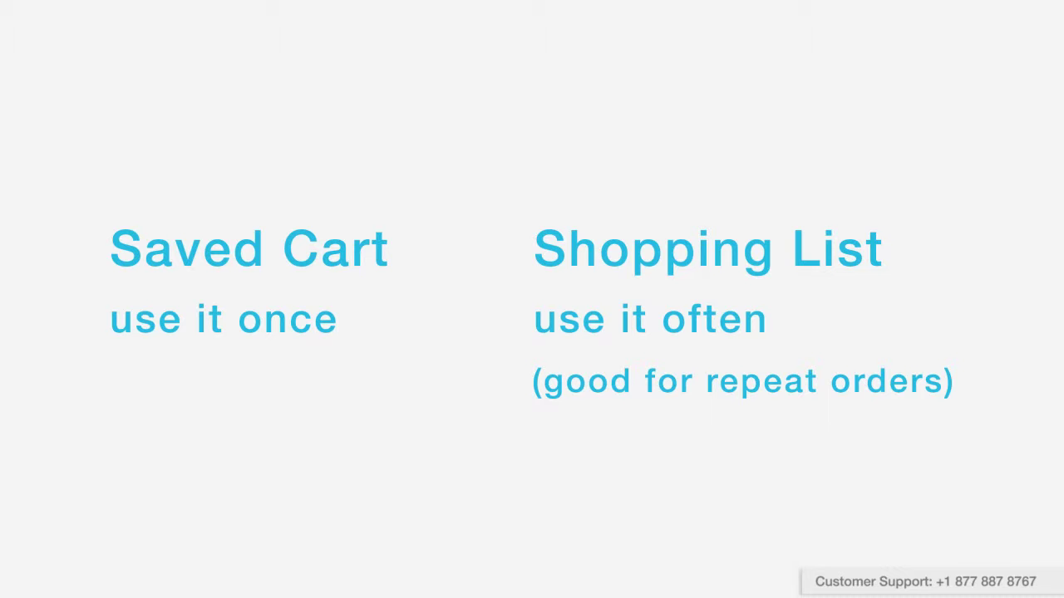
Save the cart items to a new 'Cassette supplies' list, then view the cassette list's details.
left_click(617, 217)
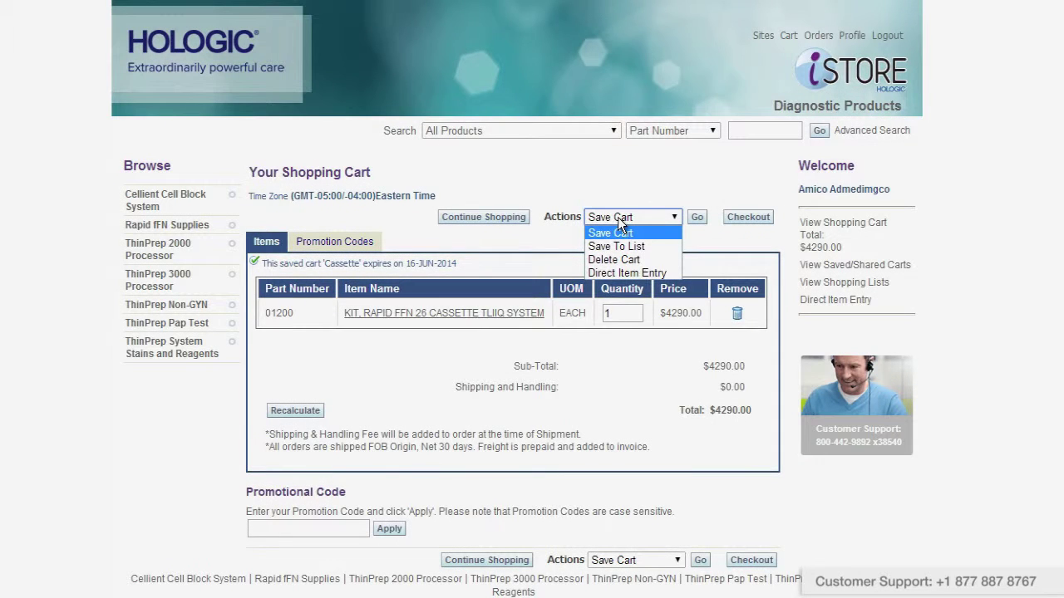
left_click(617, 247)
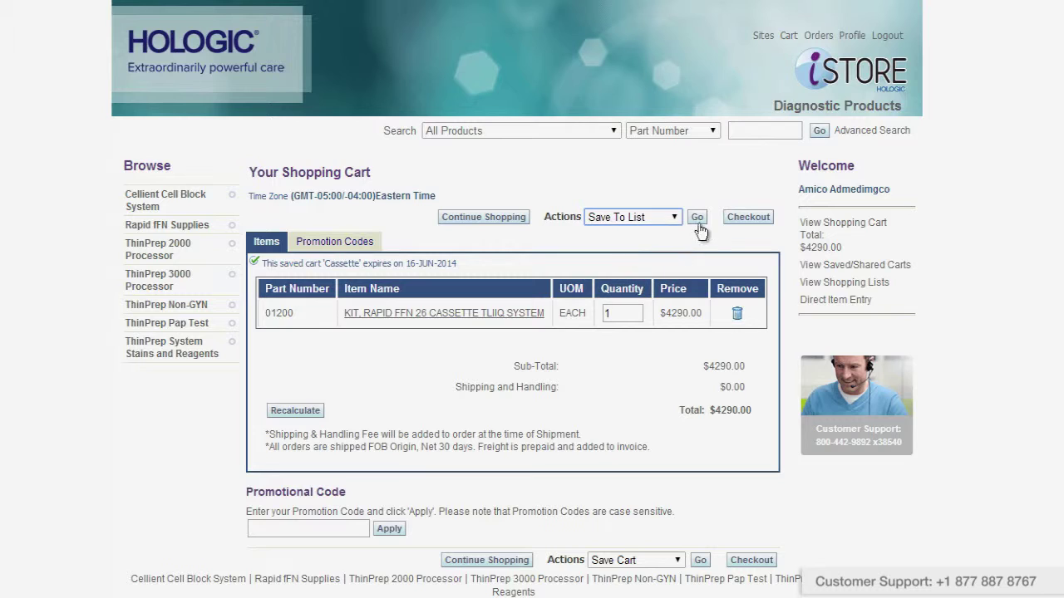
left_click(697, 218)
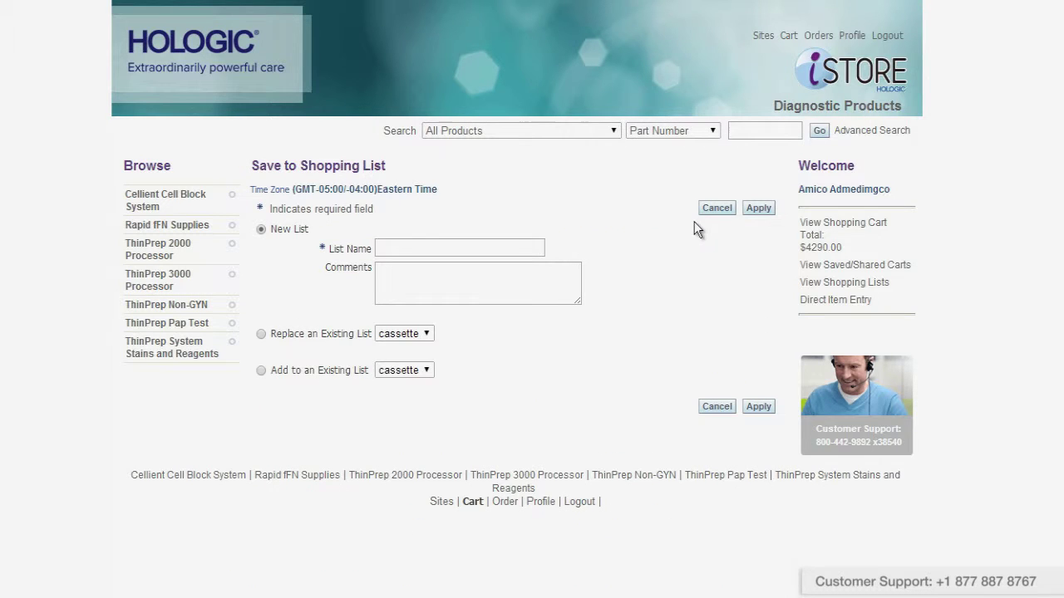
left_click(531, 246)
type("Cas")
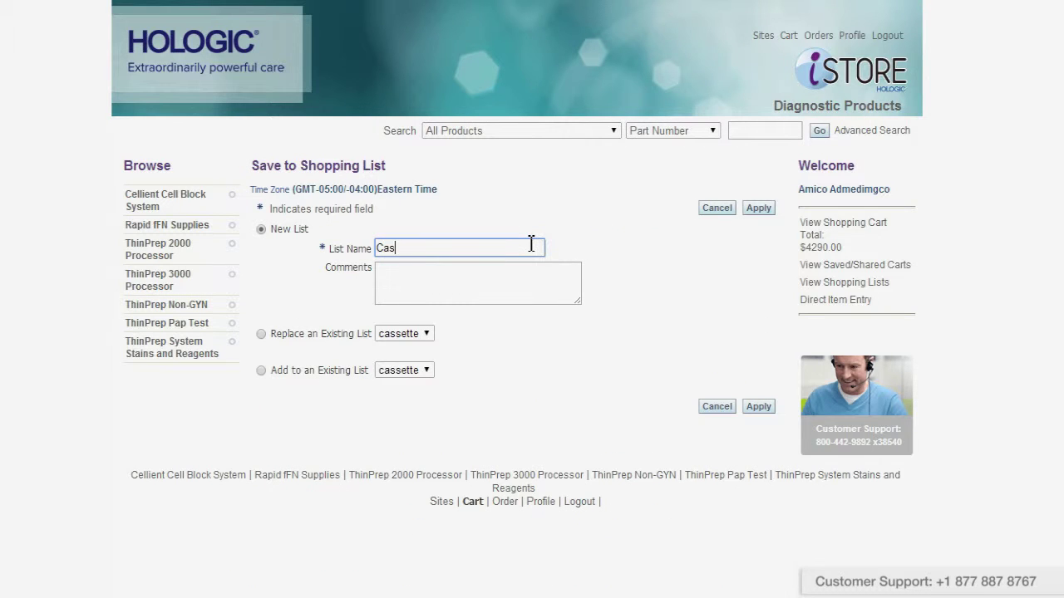
type("sette supplies")
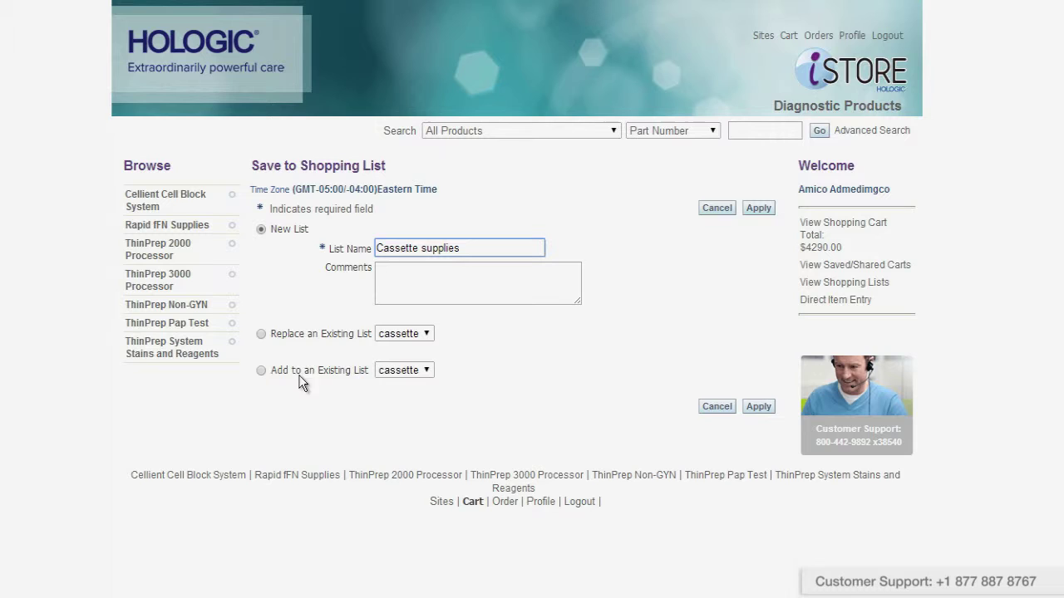
left_click(759, 406)
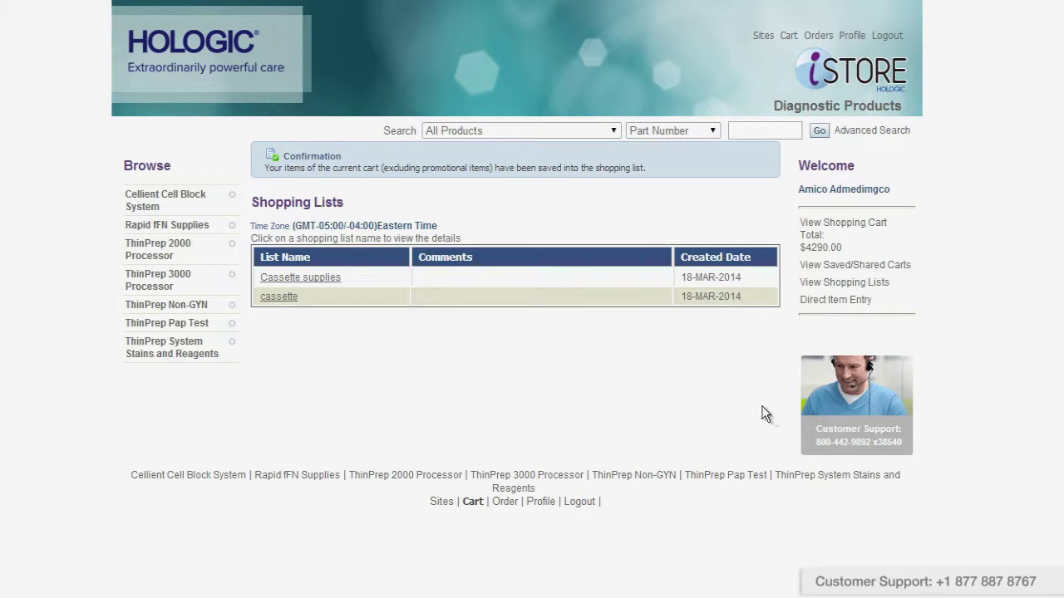
left_click(282, 297)
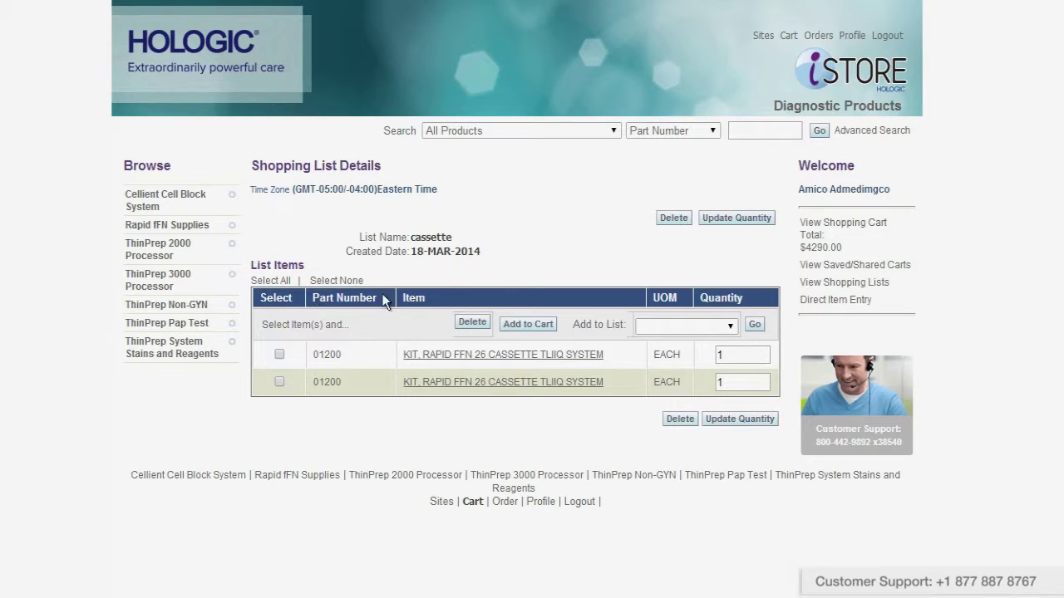
Delete the 'cassette' shopping list, confirm it, and reload Shopping Lists to leave only 'Cassette supplies'.
left_click(673, 217)
left_click(790, 222)
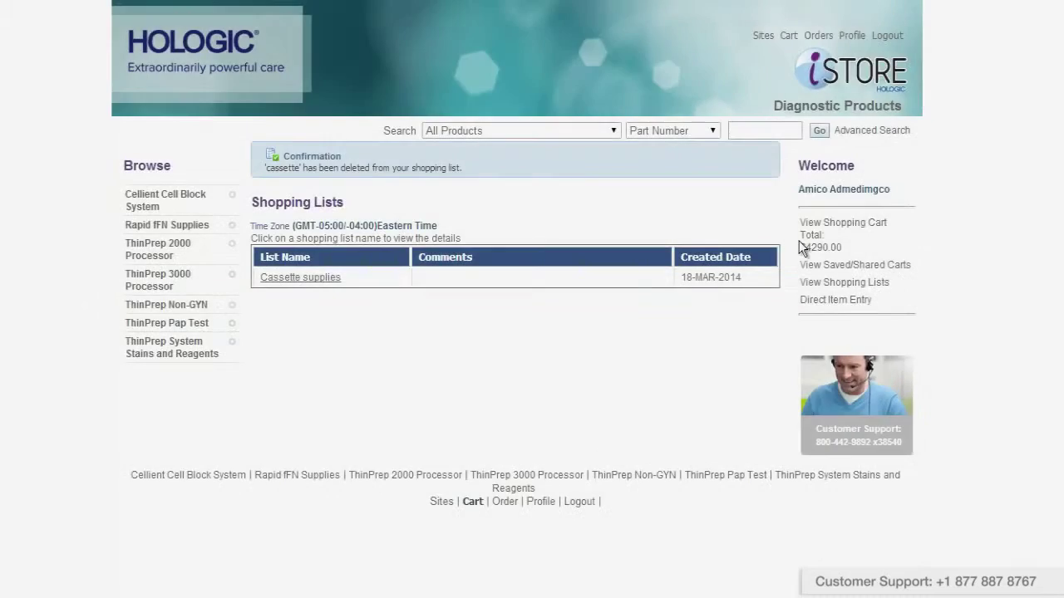
left_click(824, 286)
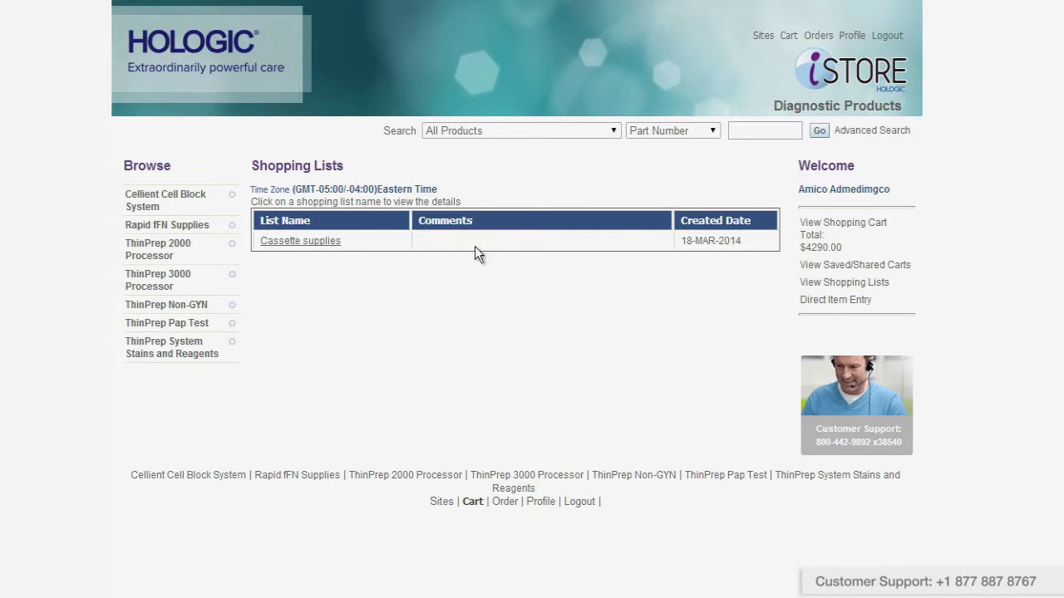
Open the 'Cassette supplies' list and select all of its items.
left_click(332, 243)
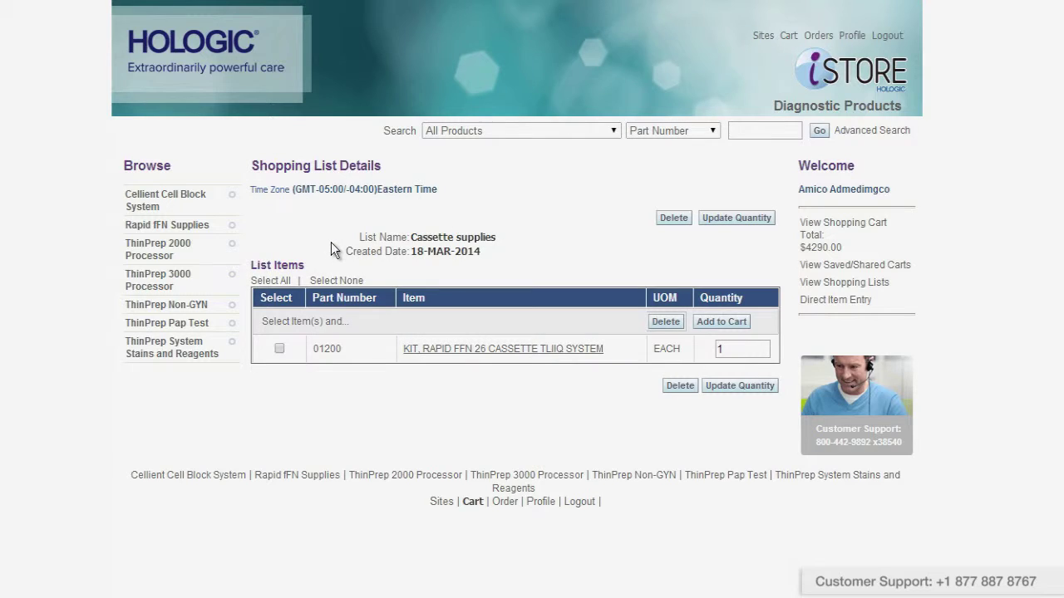
left_click(269, 281)
Add the kit to the cart, set the first line's quantity to 2, recalculate, and view the promotion code form.
left_click(717, 328)
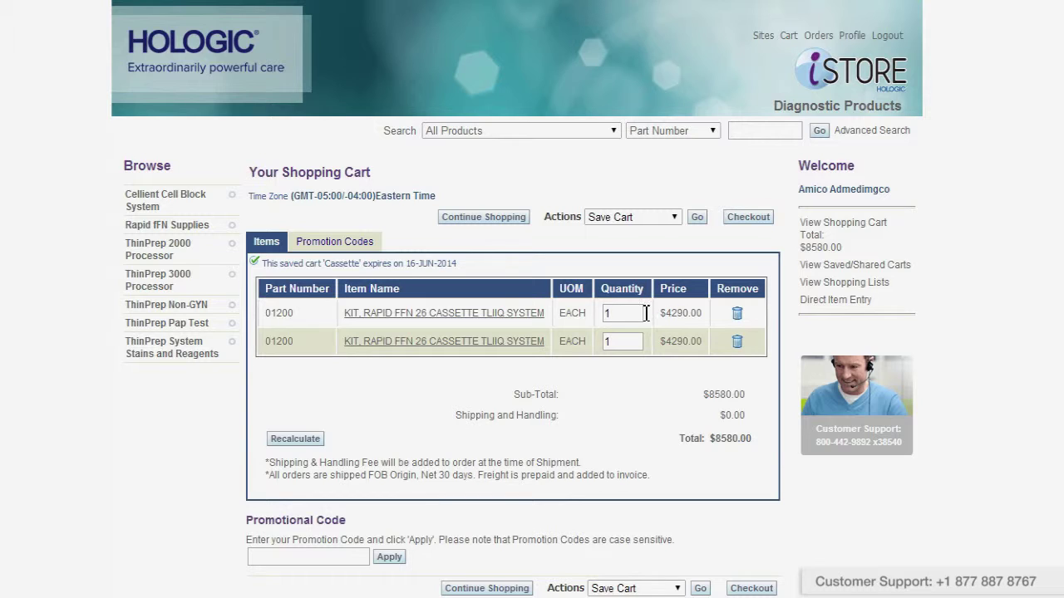
left_click_drag(646, 313, 605, 311)
type("2")
left_click(615, 334)
left_click(303, 439)
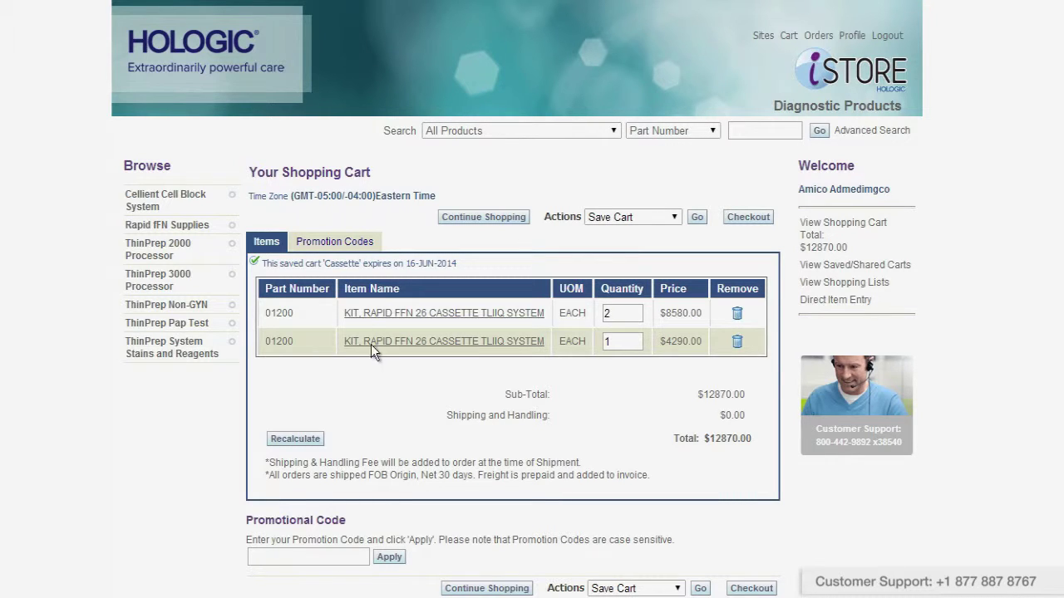
left_click(355, 243)
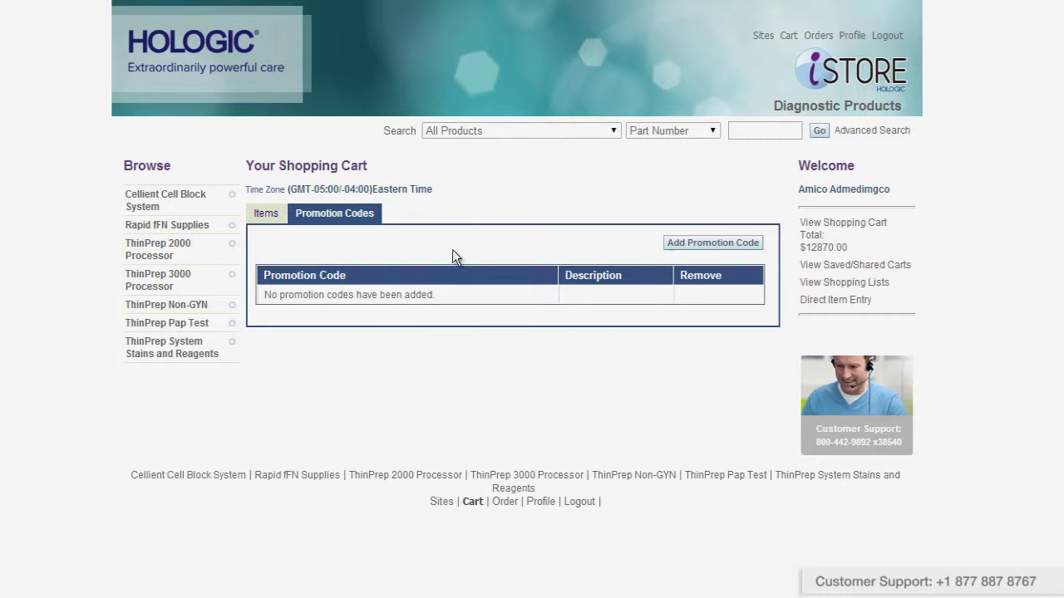
left_click(707, 244)
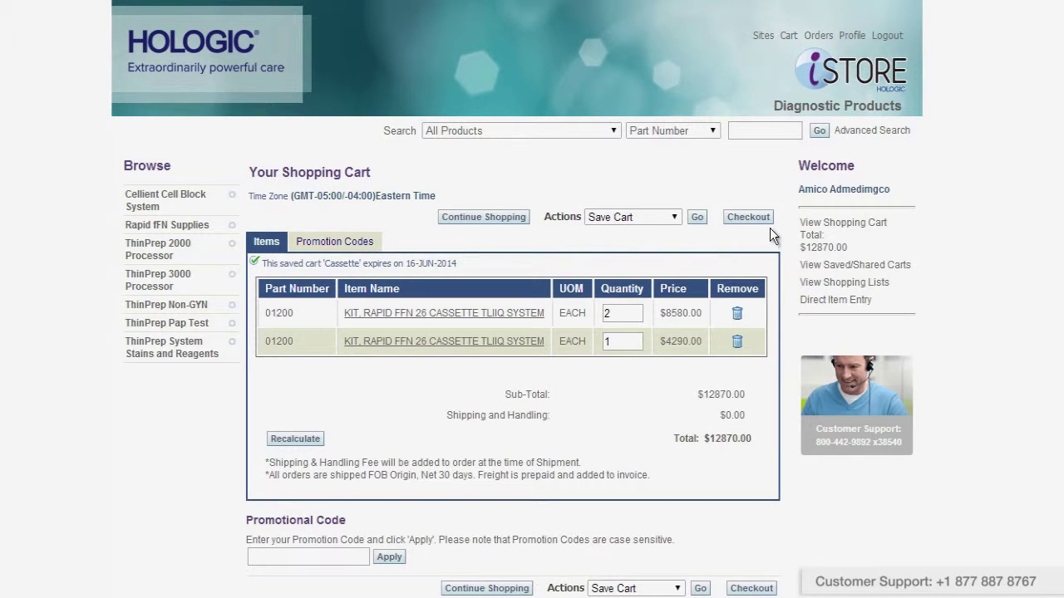
Start checkout and keep FEDEX GROUND as the shipping method.
left_click(758, 219)
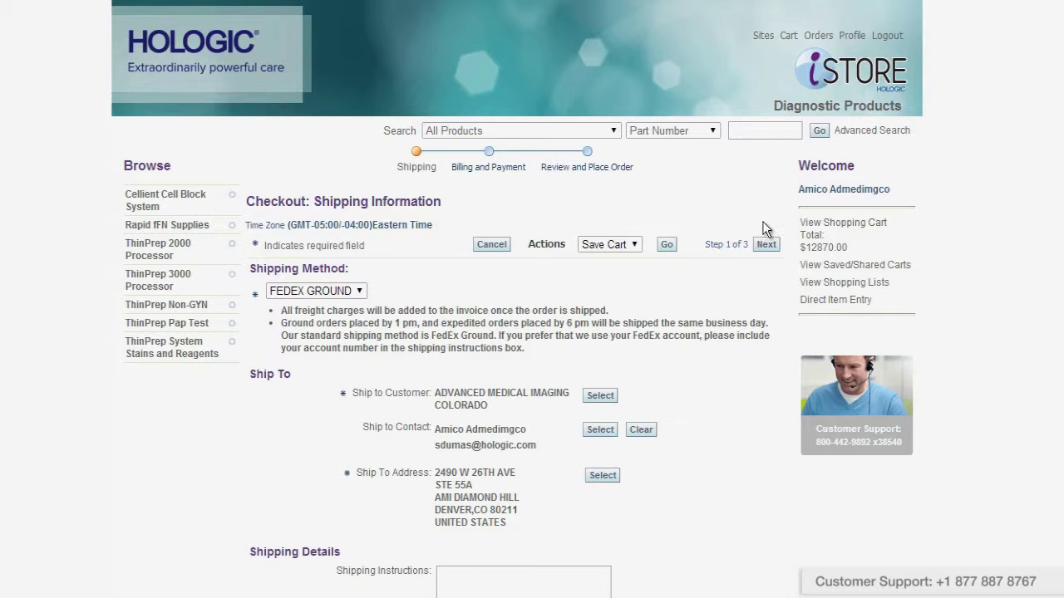
left_click(357, 291)
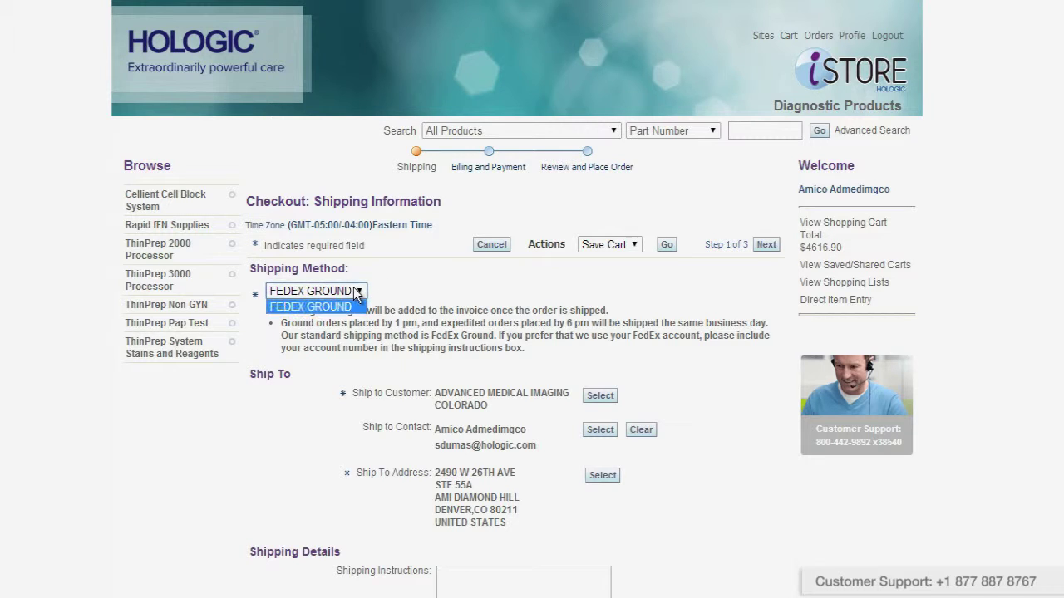
left_click(356, 291)
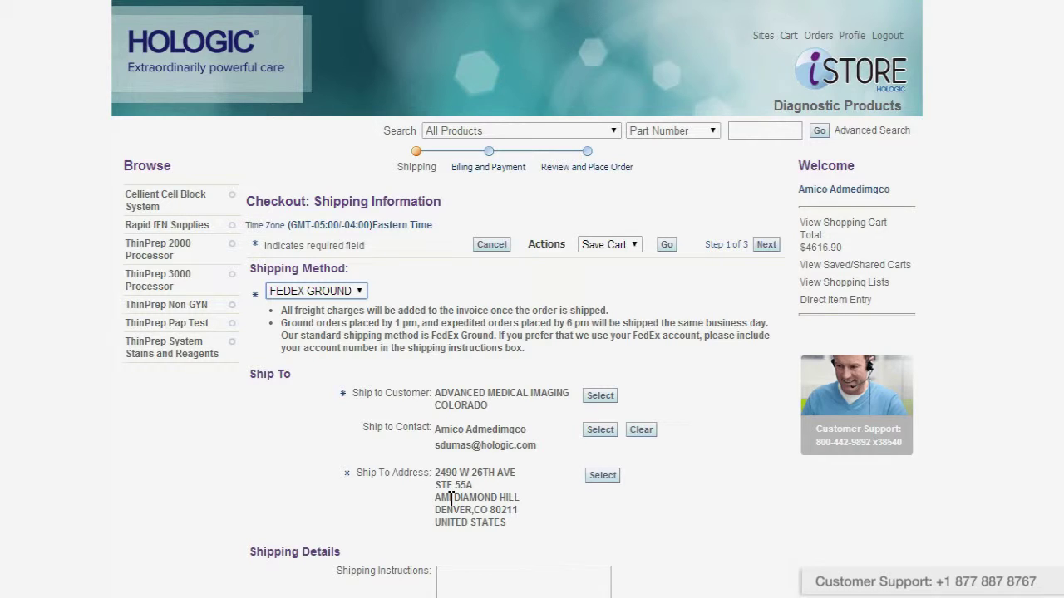
Browse the ship-to customer search by Organization, return, and enter 'in back' as shipping instructions.
left_click(600, 396)
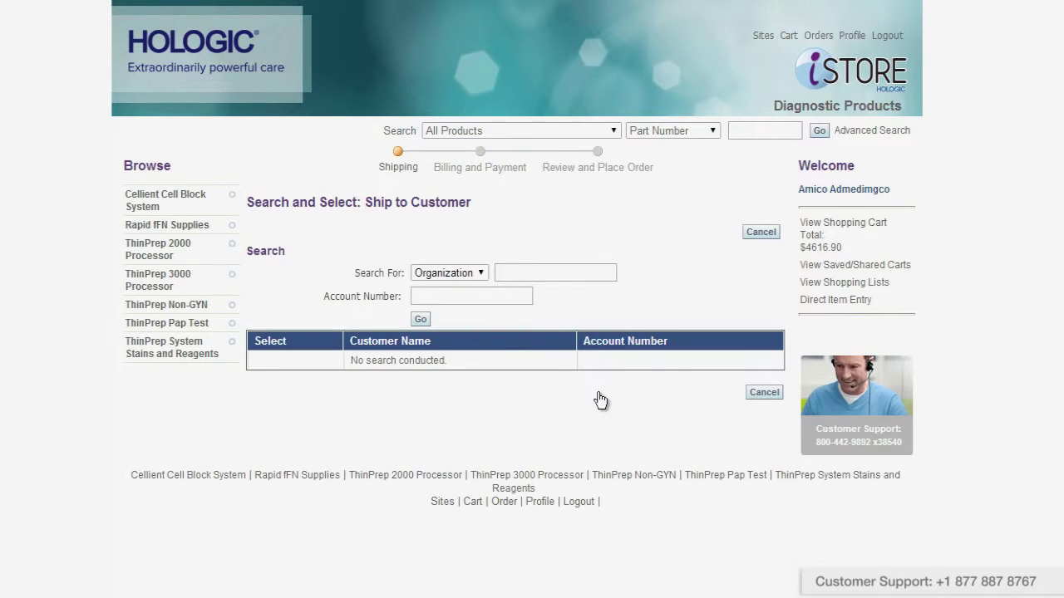
left_click(482, 275)
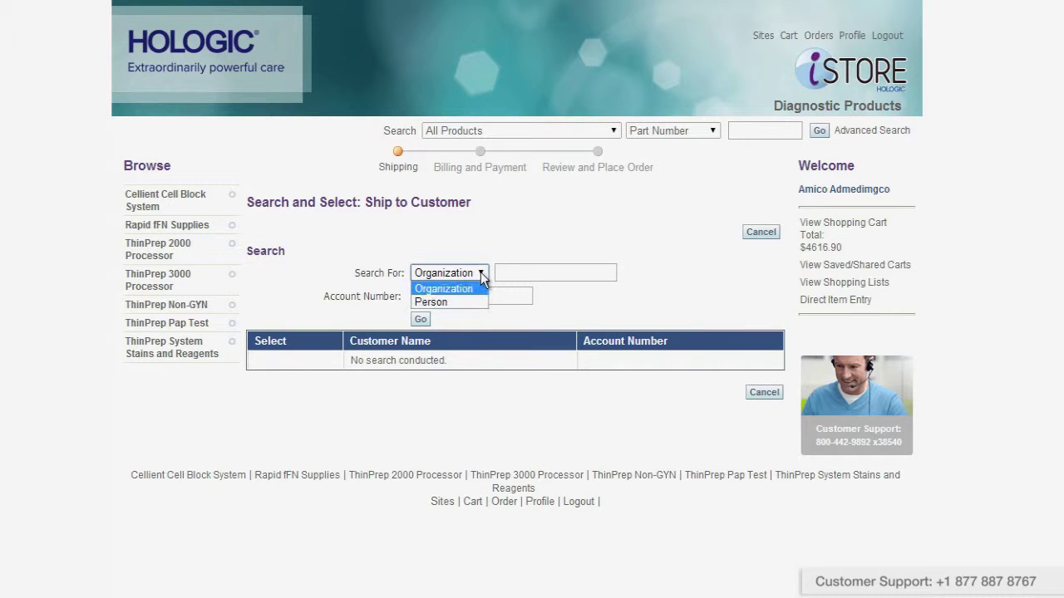
left_click(481, 275)
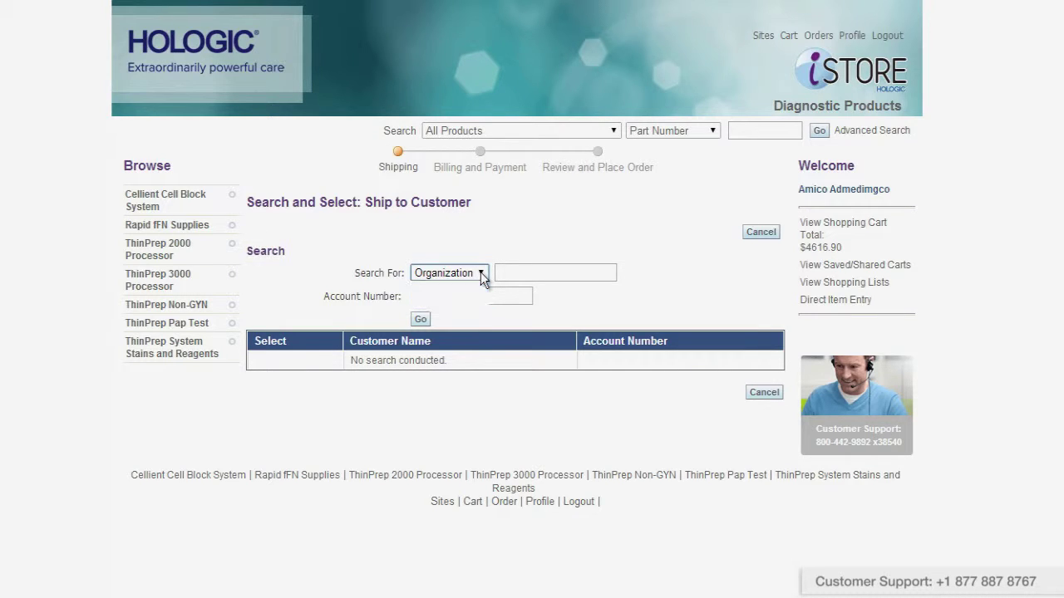
left_click(509, 301)
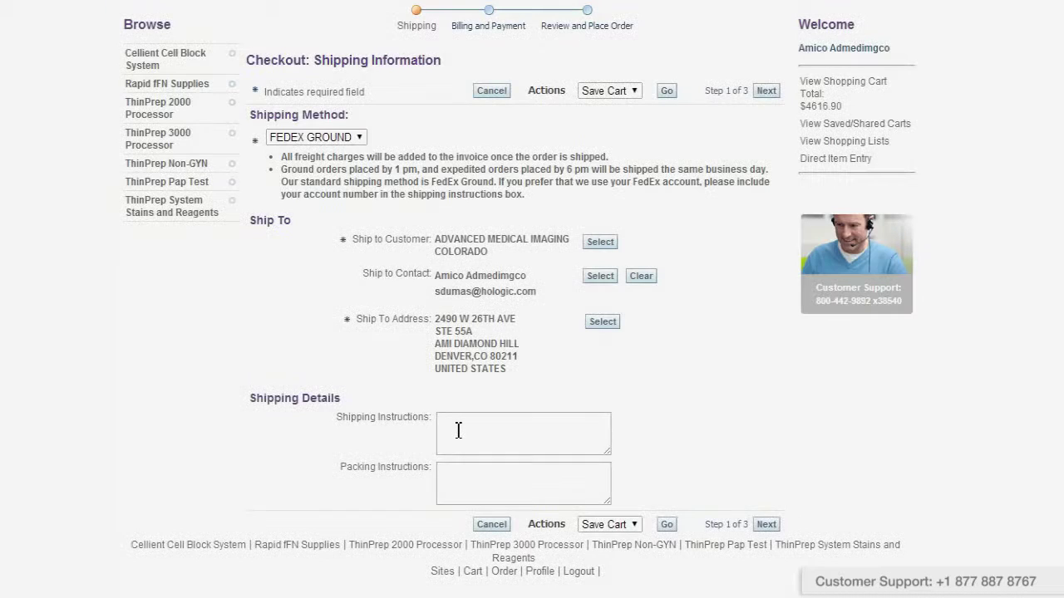
left_click(459, 430)
type("in back")
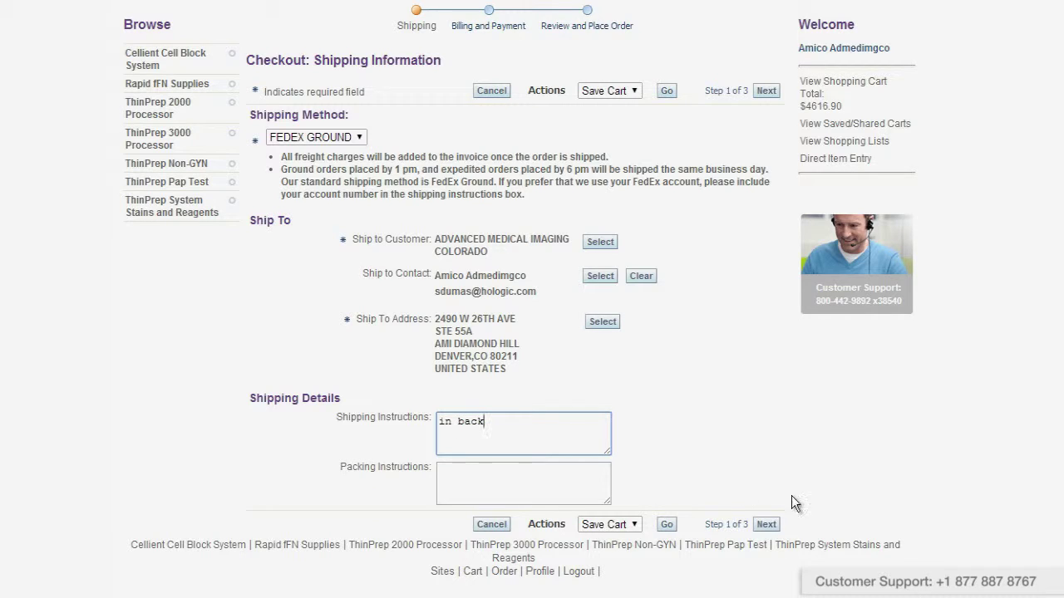
On billing, briefly try Invoice, then pay with the saved VISA credit card and continue to review.
left_click(766, 525)
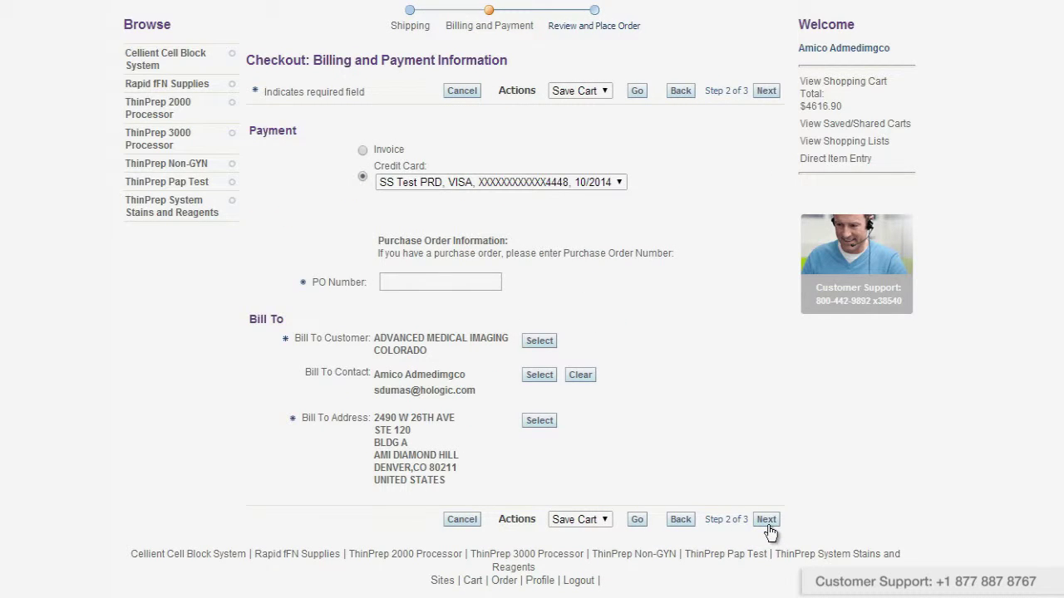
left_click(392, 149)
left_click(410, 288)
left_click(364, 177)
left_click(388, 186)
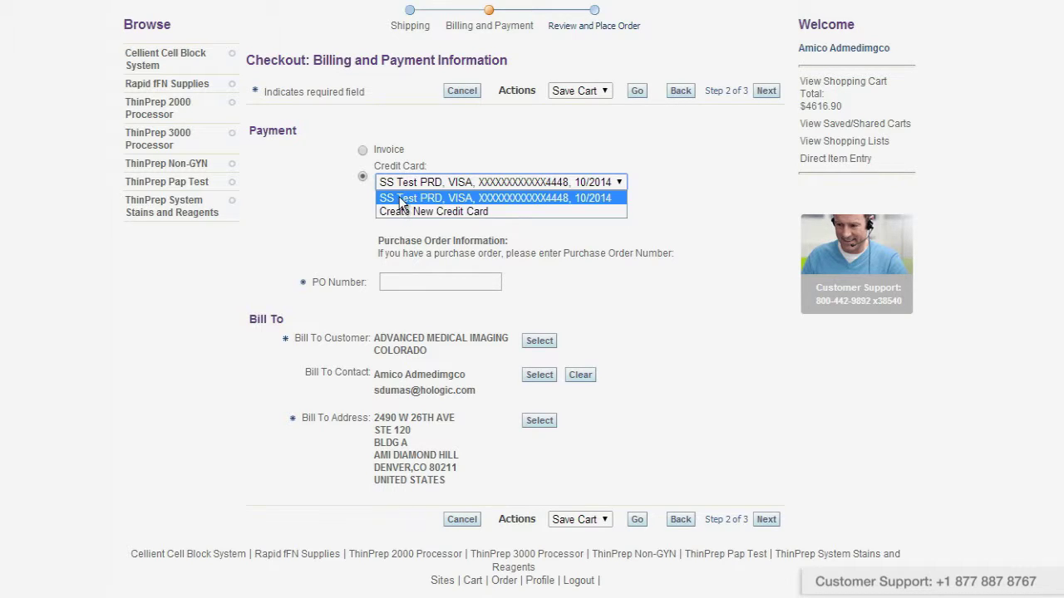
left_click(399, 197)
left_click(766, 520)
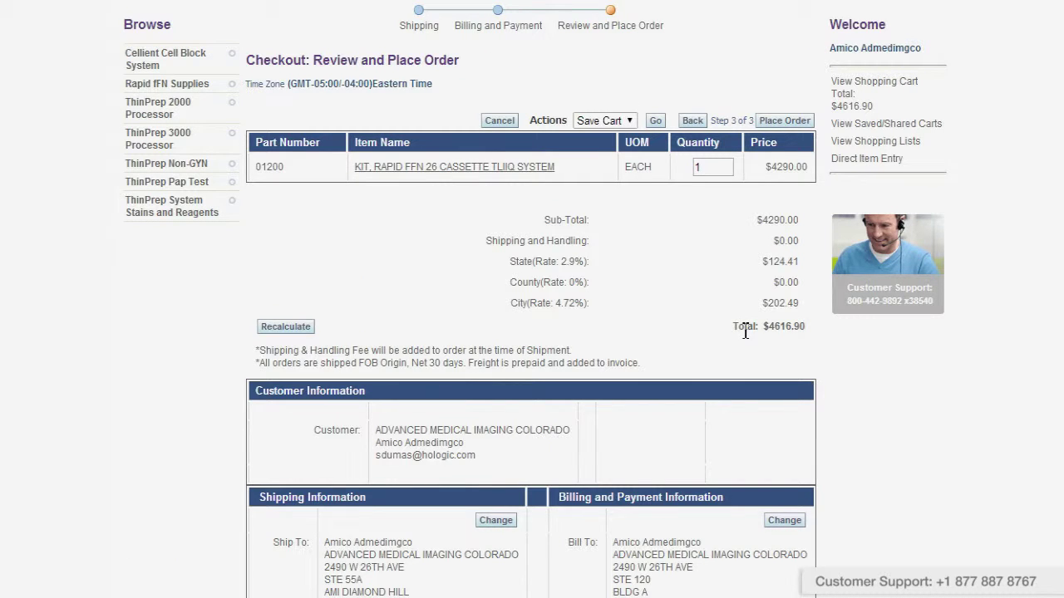
Set the order quantity to 2, recalculate to $9233.80, and place the order.
double_click(717, 175)
type("2")
left_click(307, 329)
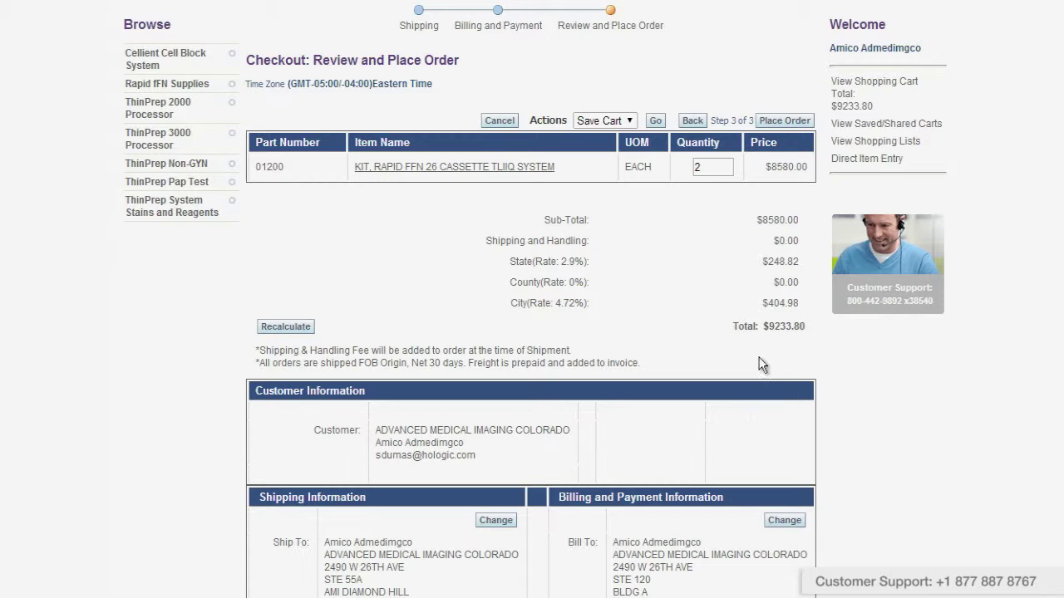
left_click(790, 124)
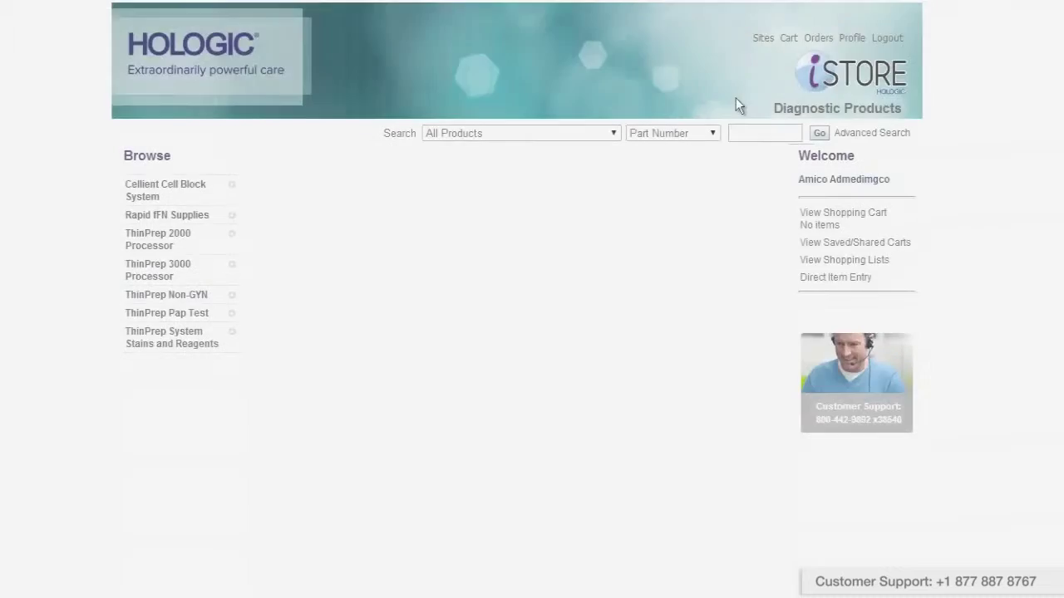
Open Track Orders and set 'Orders created in the last' to 30 days.
left_click(819, 39)
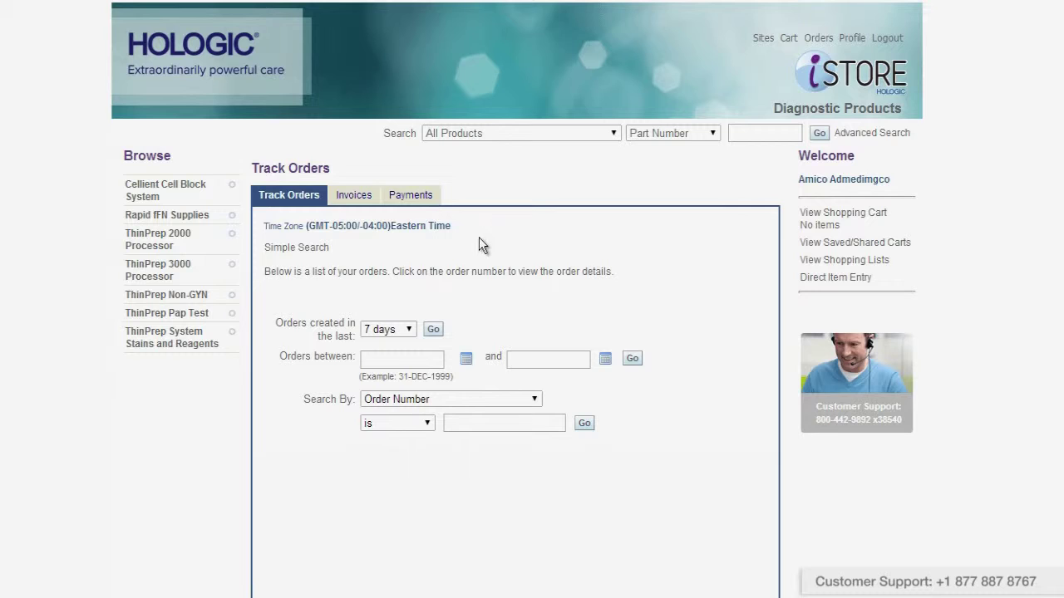
left_click(394, 330)
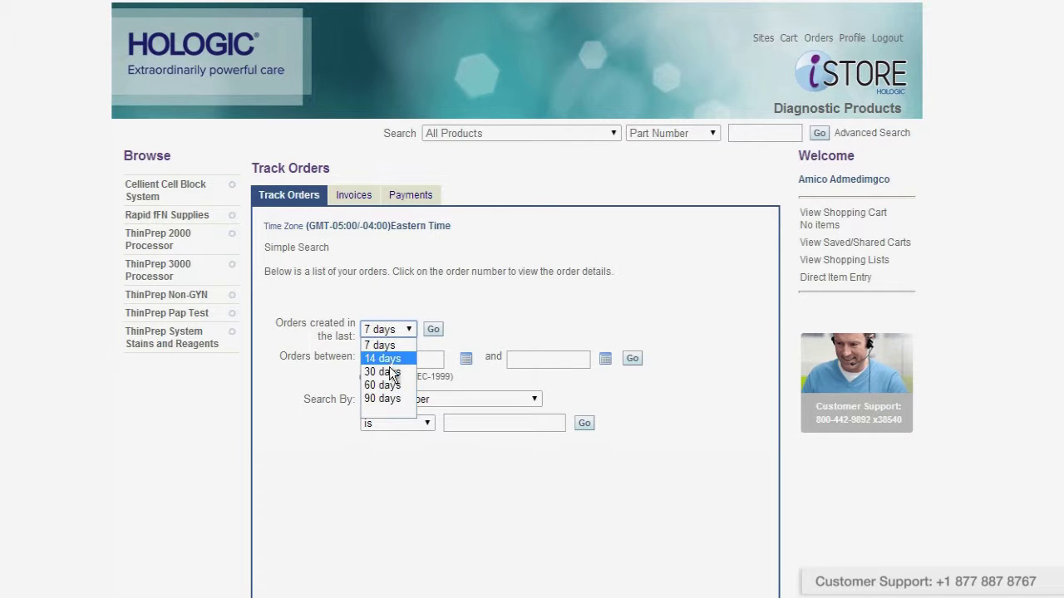
left_click(382, 371)
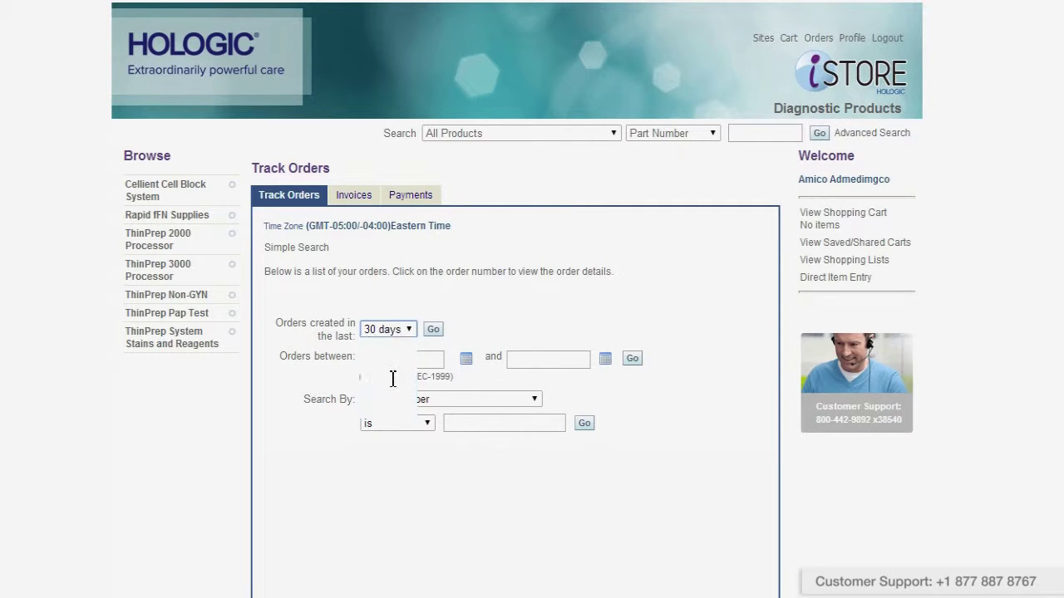
Try the start-date calendar, keep Search By as Order Number, and run the search listing three orders.
left_click(441, 360)
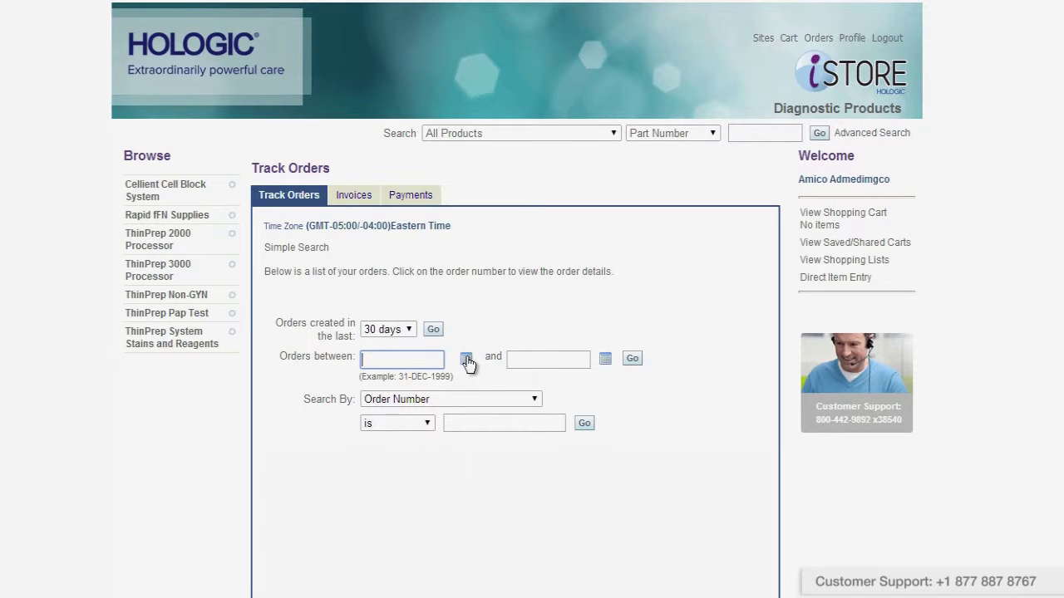
left_click(467, 358)
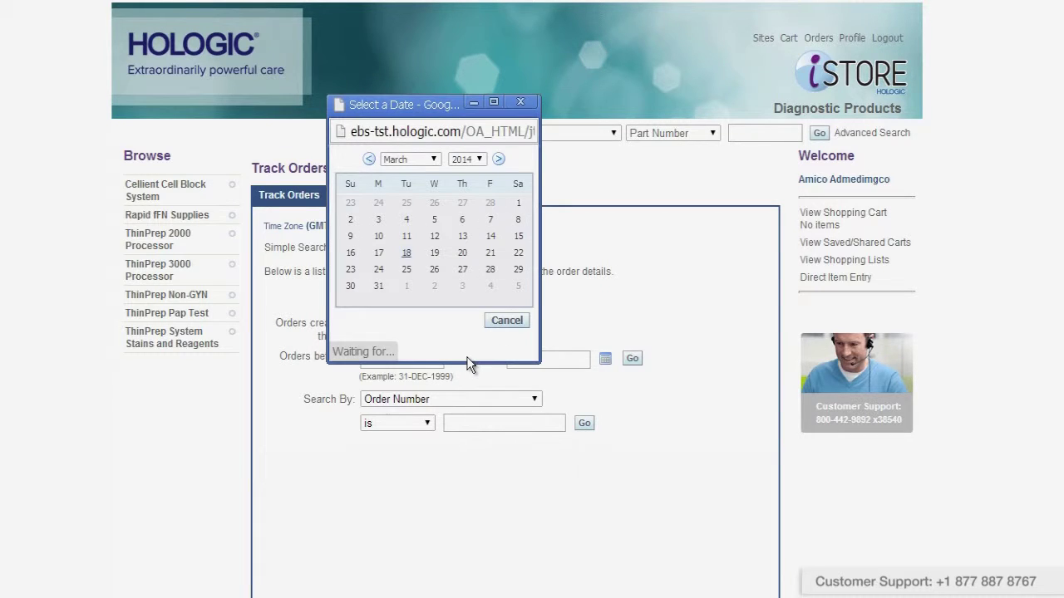
left_click(496, 322)
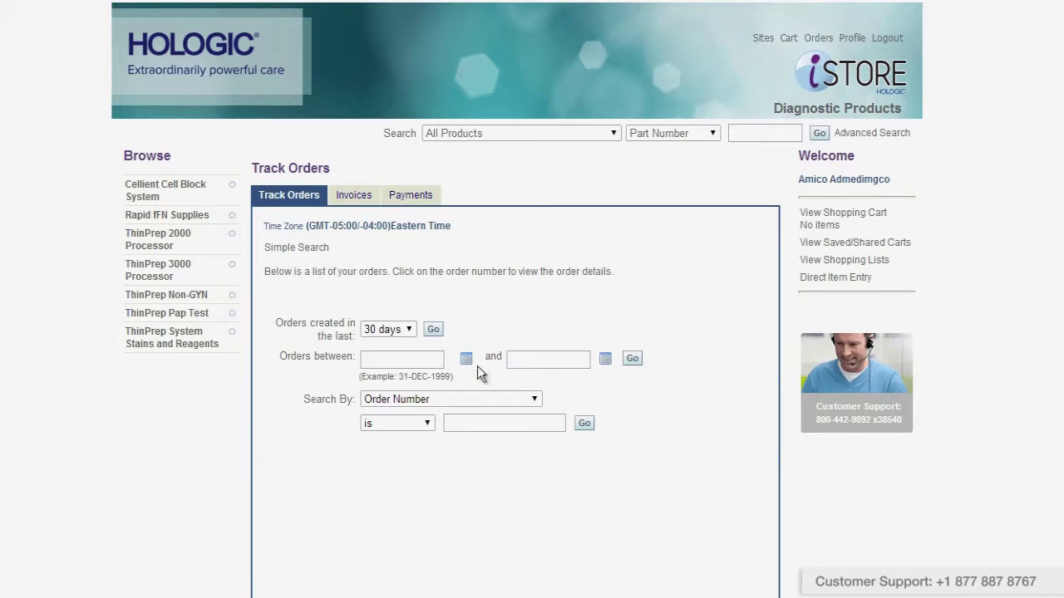
left_click(473, 399)
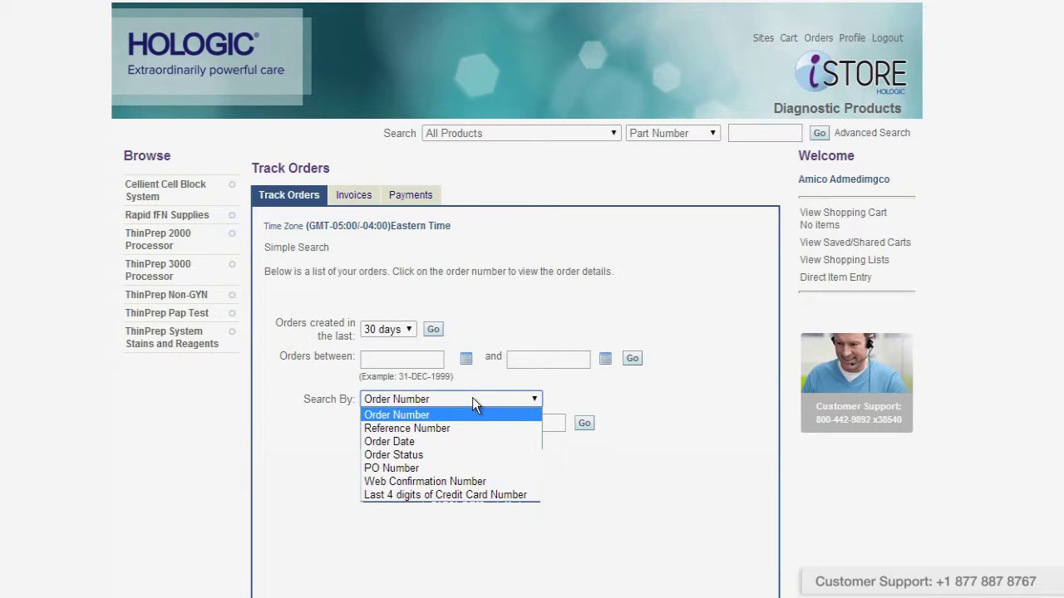
left_click(472, 397)
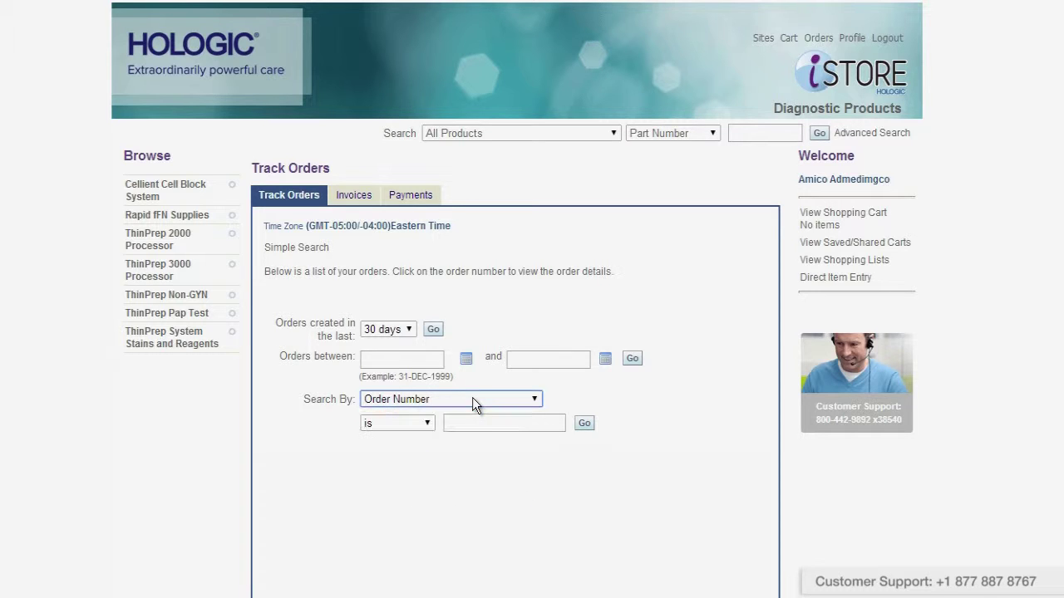
left_click(433, 329)
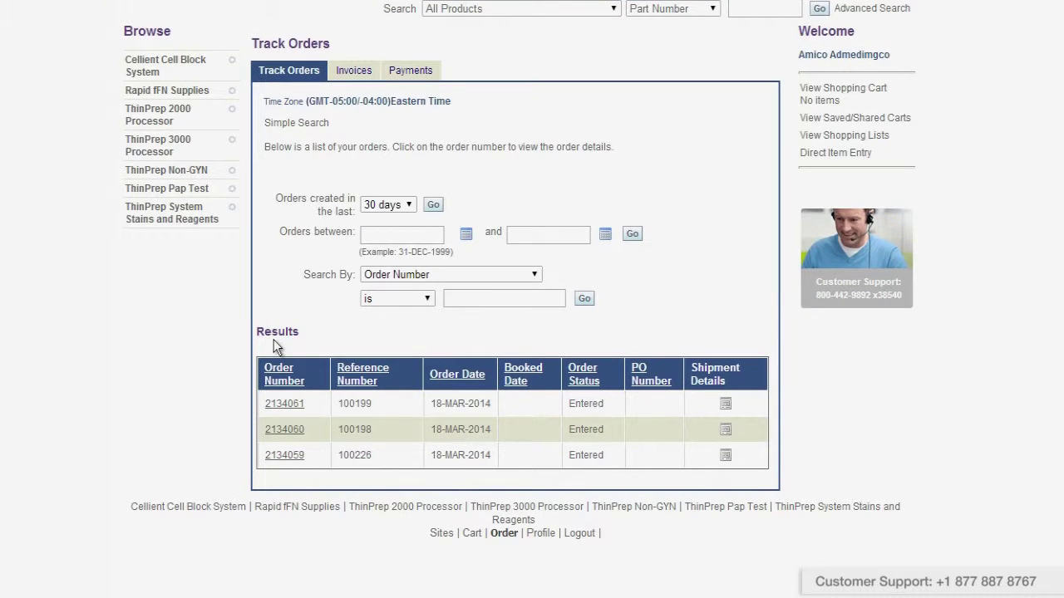
Open the top order's details showing two Rapid FFN 26 cassette kits via FEDEX GROUND.
left_click(286, 455)
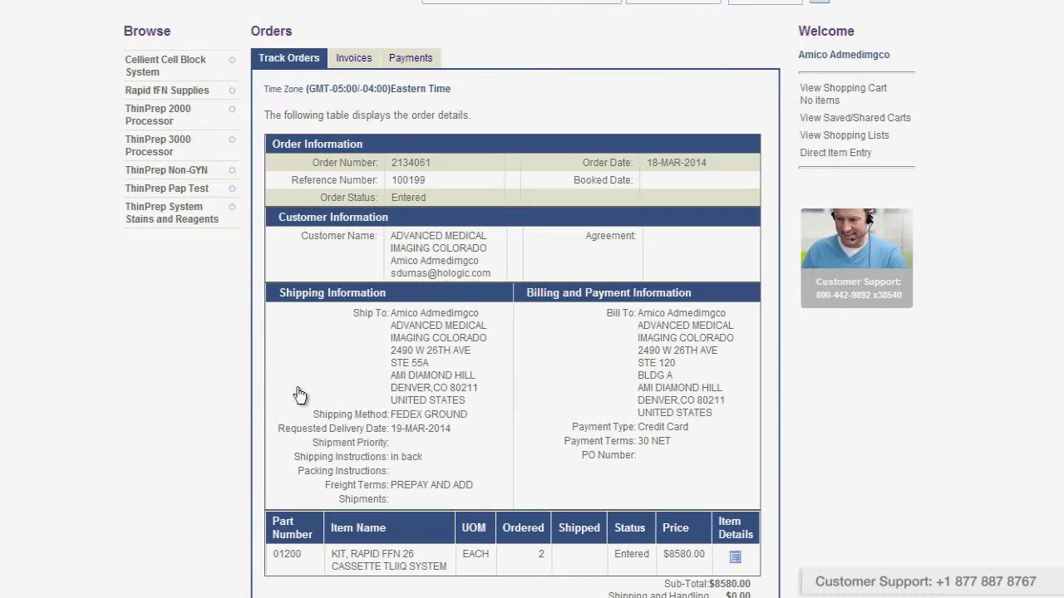